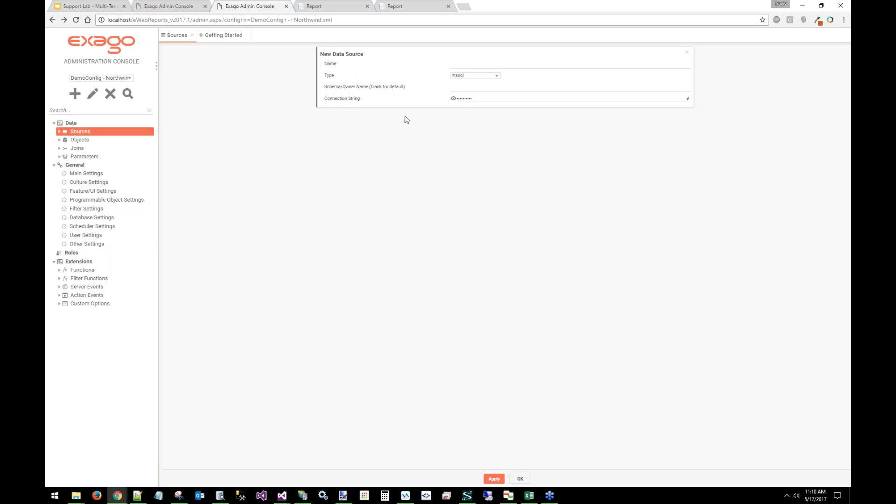
Log out of the Serenity Transport demo and log back in as another demo user with their email and password
click(345, 6)
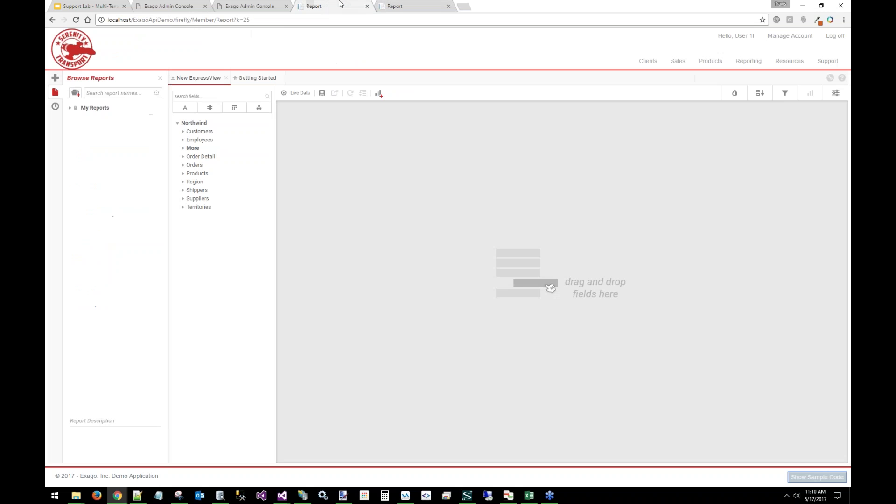
click(835, 36)
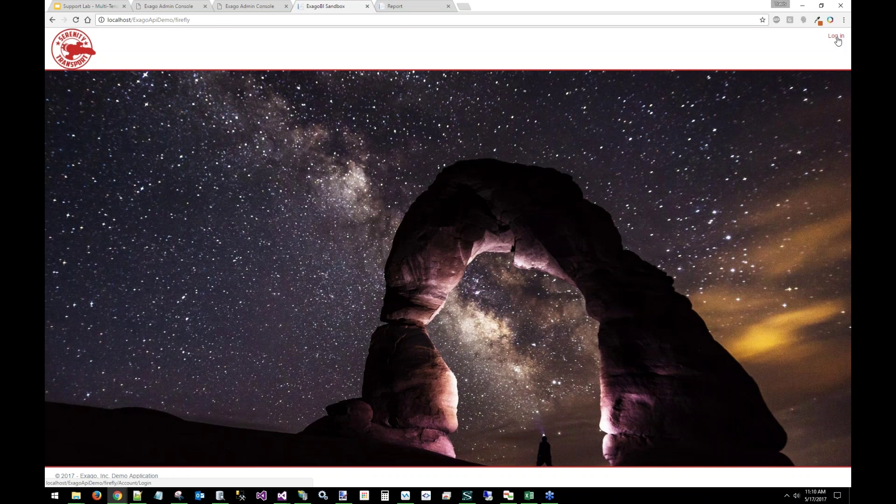
click(837, 38)
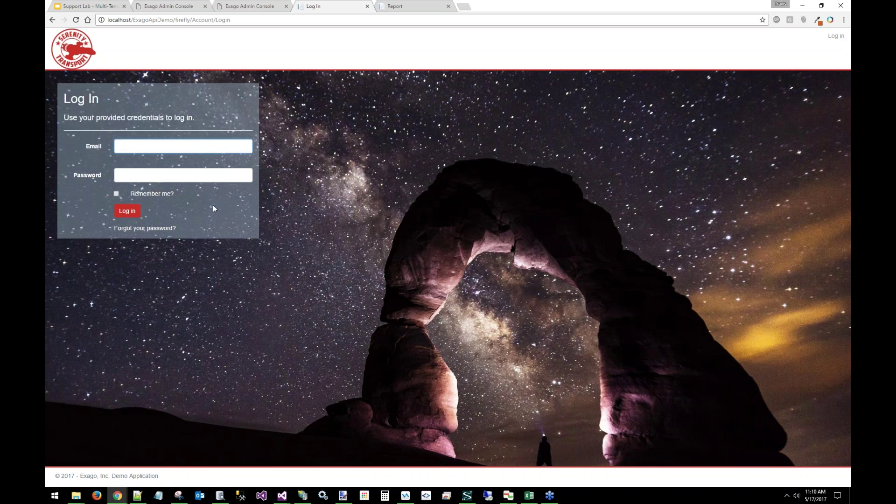
key(Tab)
text(test12)
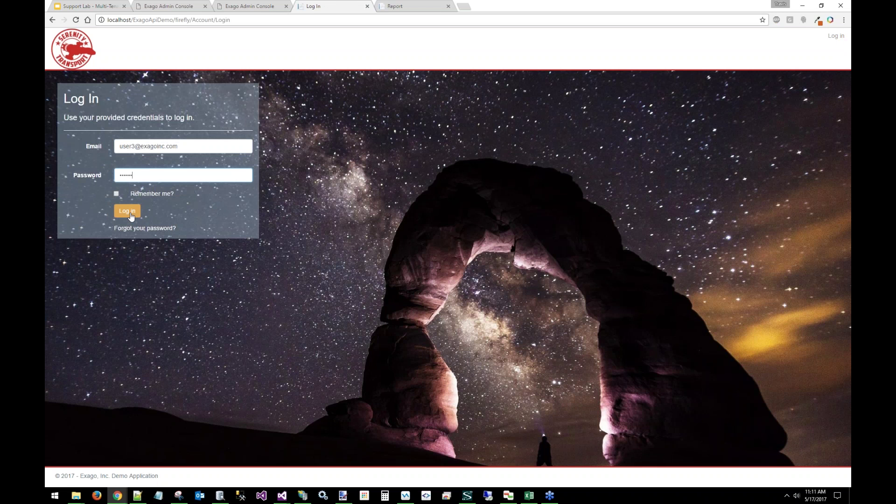
click(131, 212)
Open the full Reporting > More page and cancel the debugger prompt
click(748, 61)
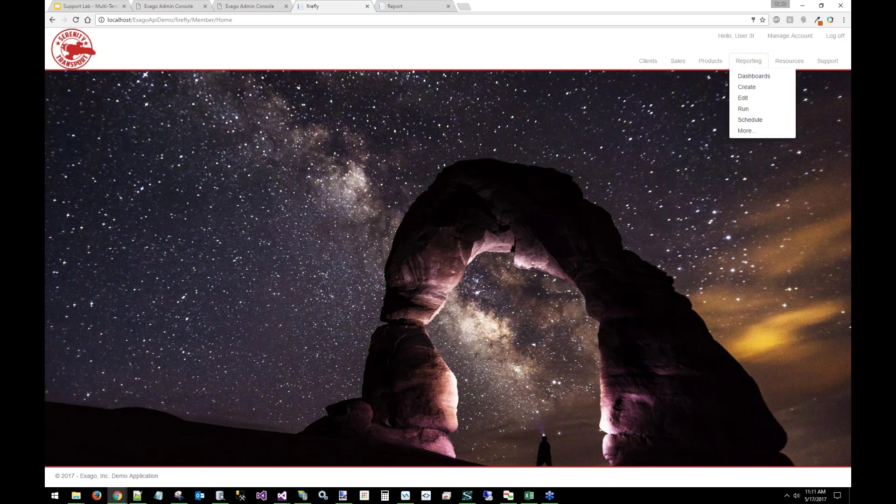
click(749, 132)
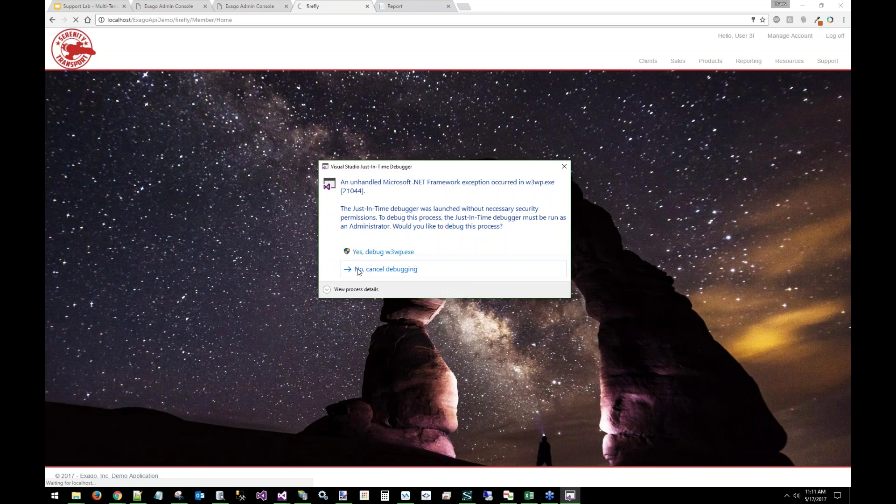
click(359, 269)
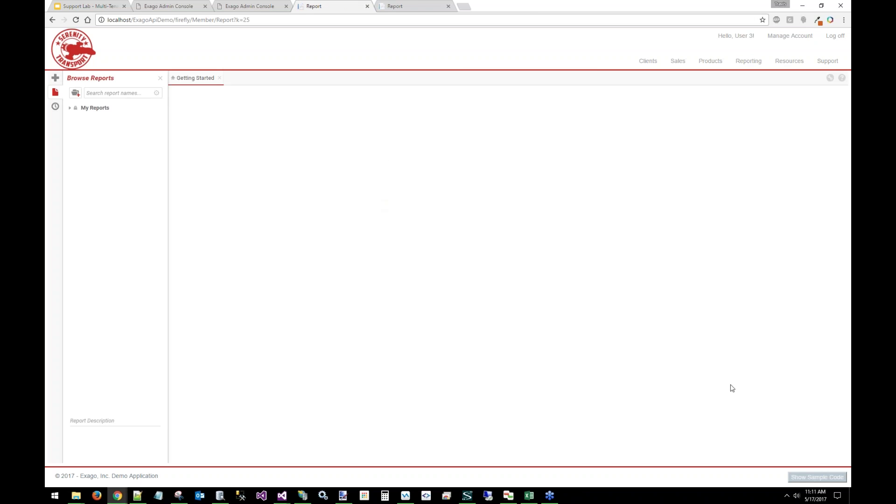
Show the page's .NET API sample code and highlight the api object and Northwind config name
click(806, 478)
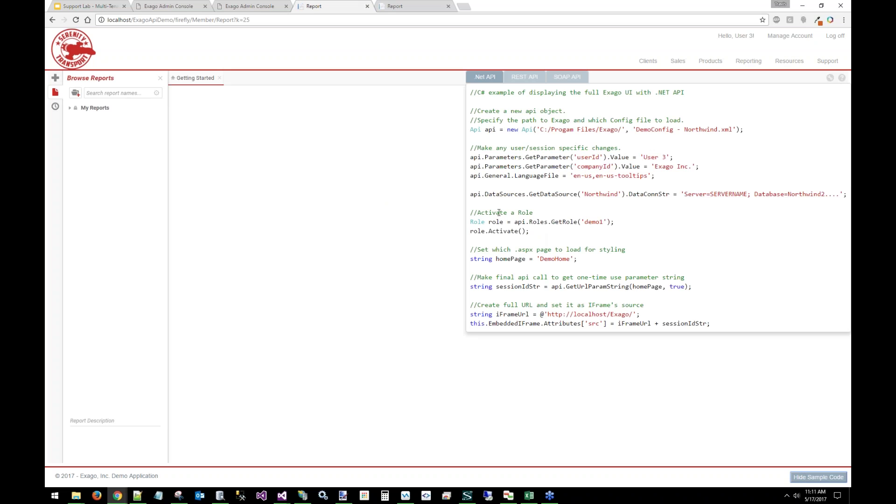
double_click(486, 130)
click(568, 124)
double_click(700, 130)
click(700, 131)
Highlight the DataSources line's Northwind, DataConnStr, Server, SERVERNAME and Northwind2 terms, then return to the slides
double_click(475, 195)
click(501, 195)
double_click(601, 194)
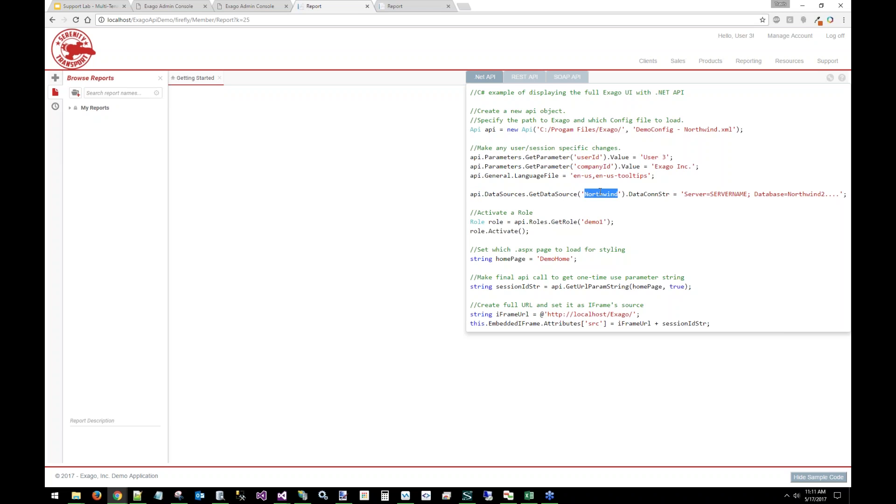
double_click(654, 194)
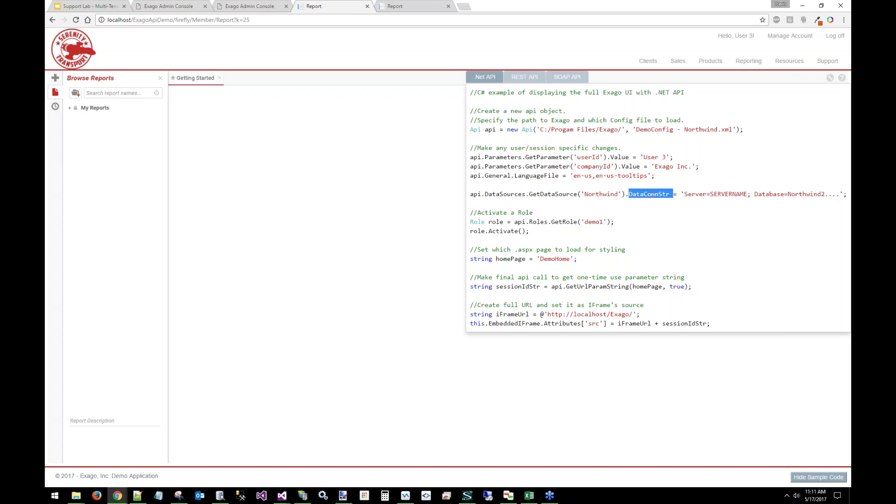
click(692, 194)
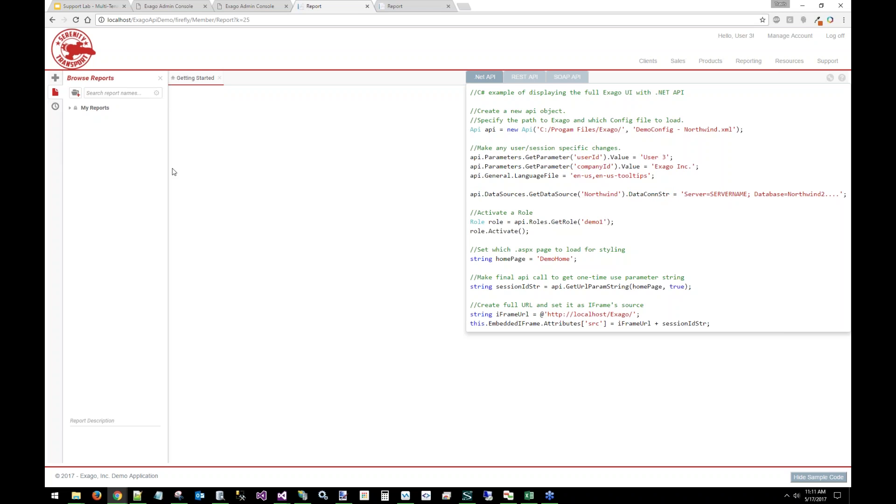
drag(687, 194, 706, 194)
click(720, 193)
double_click(726, 195)
double_click(804, 194)
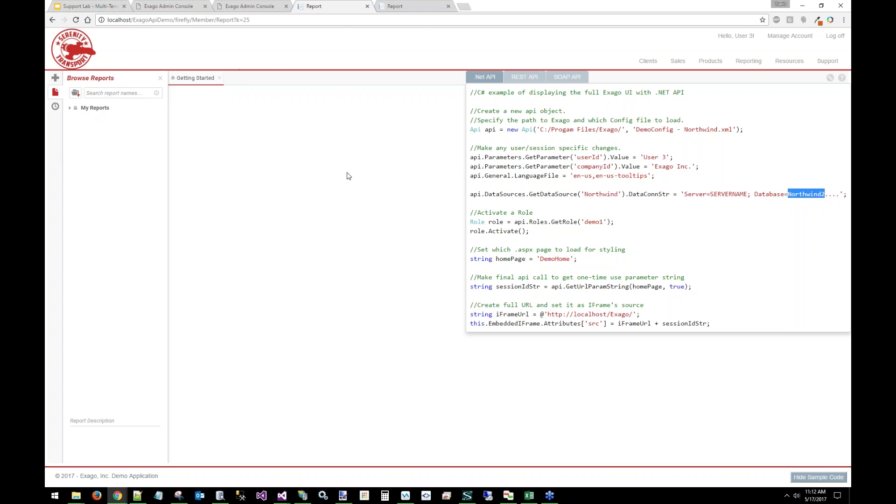
click(75, 5)
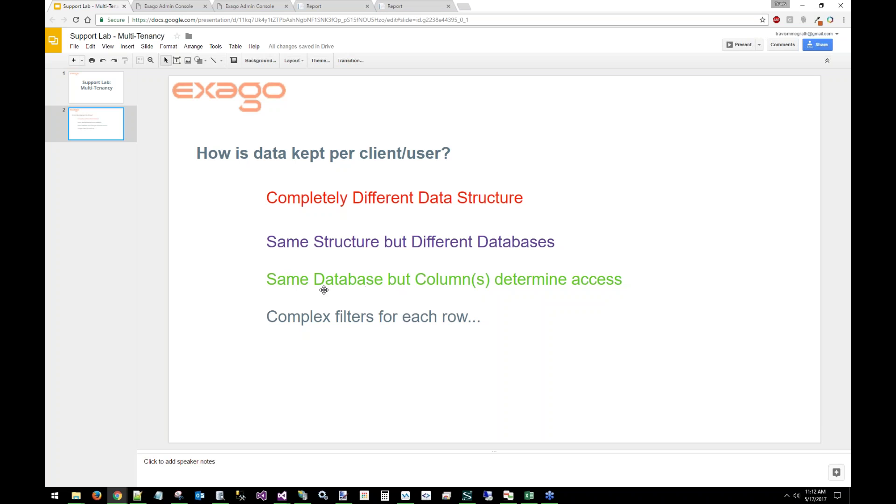
Highlight the 'Same Database but Column(s)' line on slide 2, then return to the Admin Console
click(287, 283)
drag(285, 282, 377, 282)
click(427, 282)
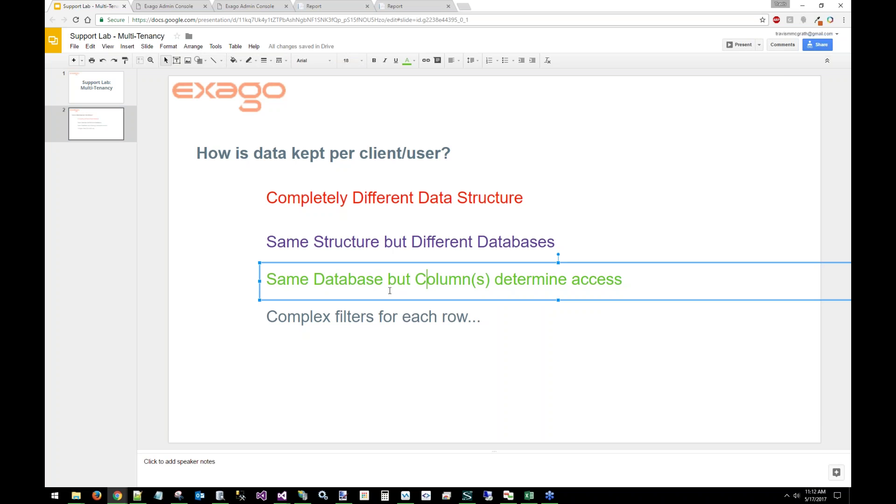
click(250, 5)
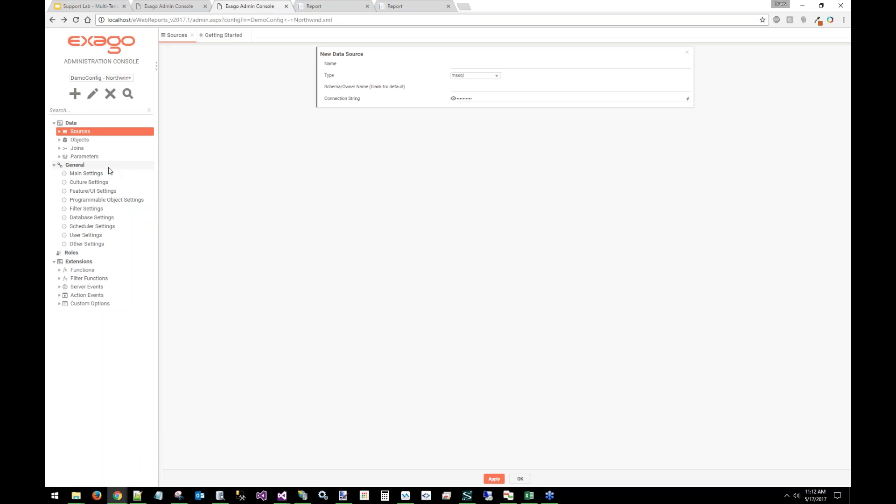
Open the Northwind Employees data object's settings, briefly expanding the parameter list
click(79, 140)
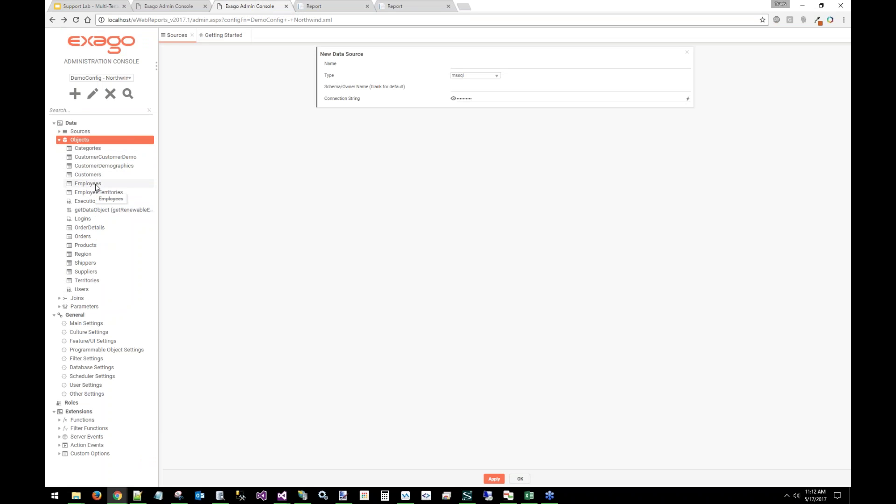
click(95, 184)
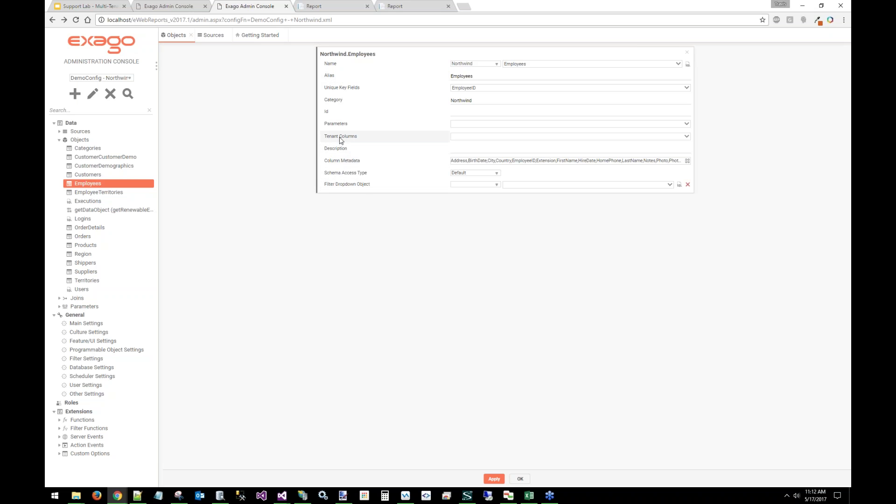
mouse_move(328, 140)
click(86, 308)
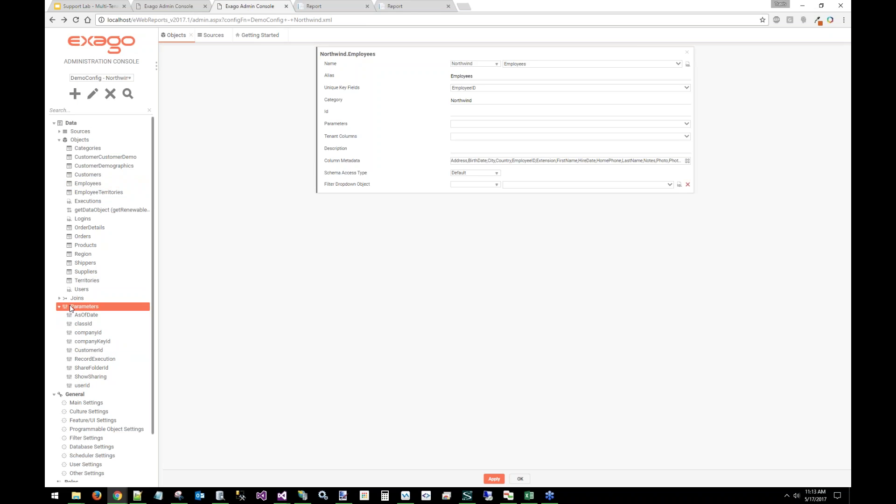
click(70, 306)
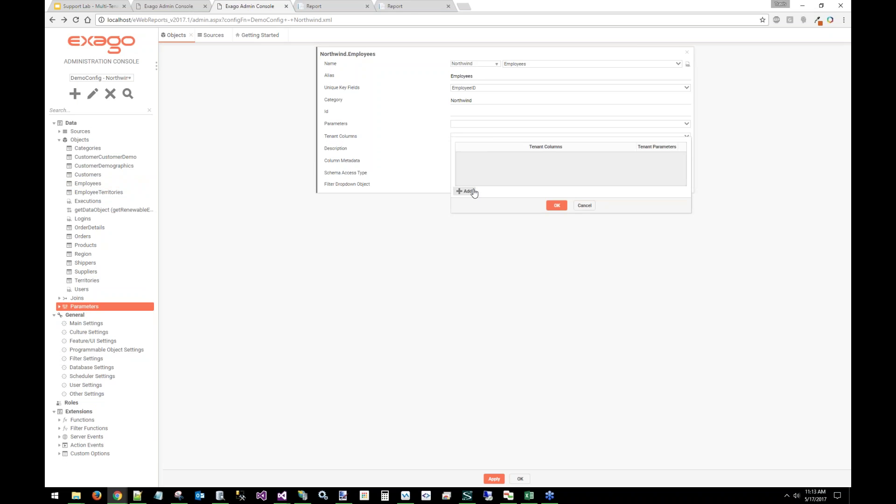
Add a tenant column row mapping EmployeeID to the userId parameter
click(468, 191)
click(506, 156)
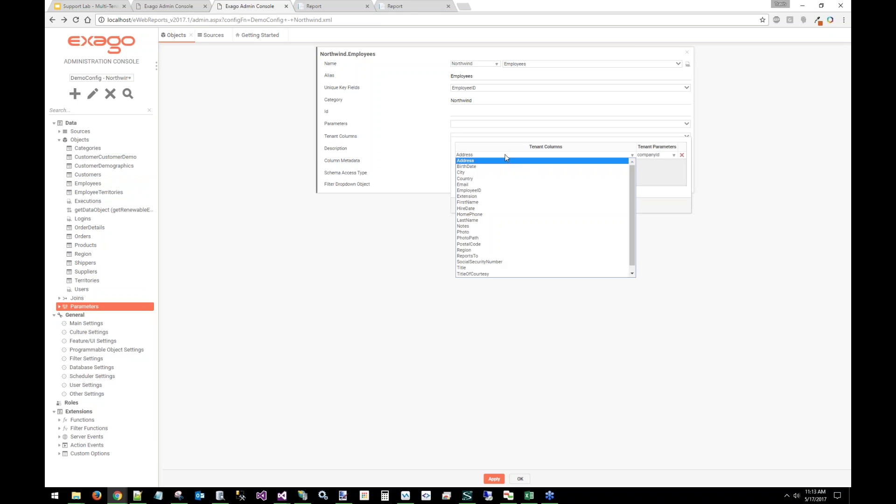
click(479, 194)
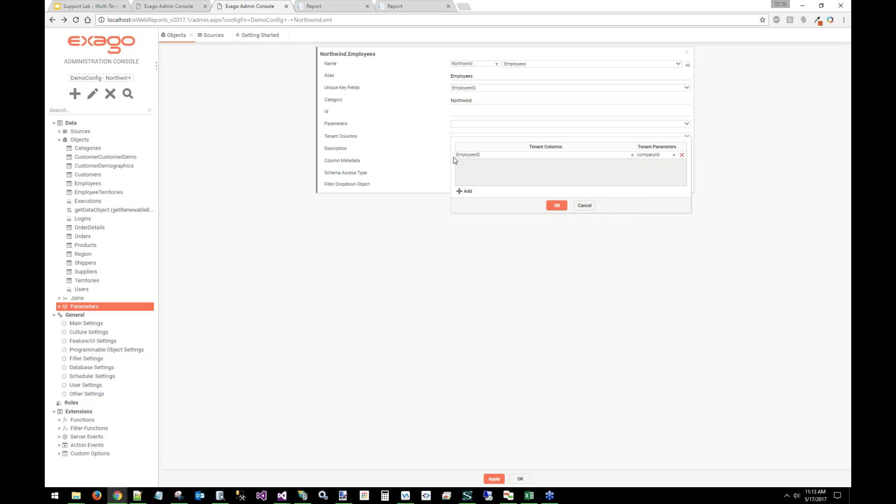
click(670, 156)
click(666, 169)
Highlight userId in the sample code's GetParameter line, then return to the Admin Console
click(322, 7)
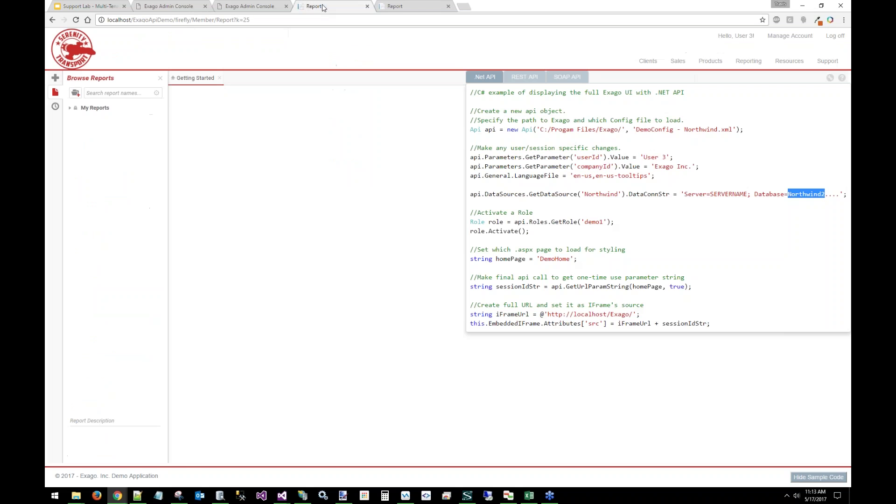
double_click(588, 156)
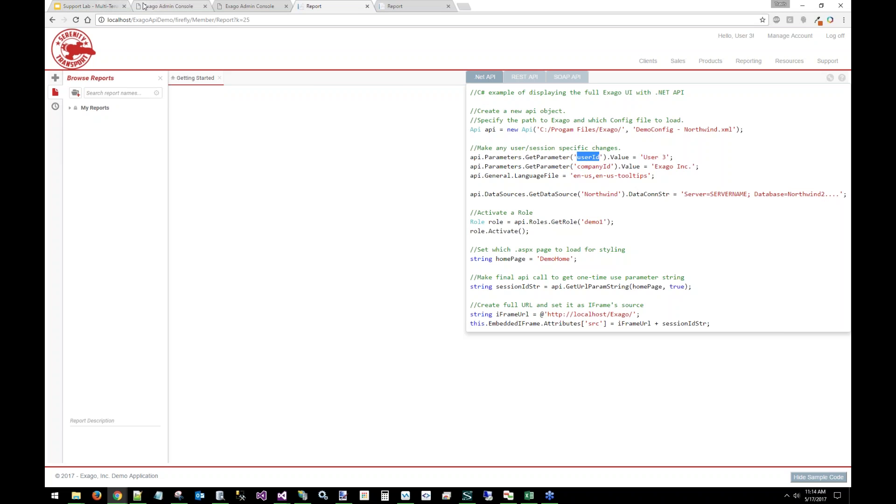
click(247, 3)
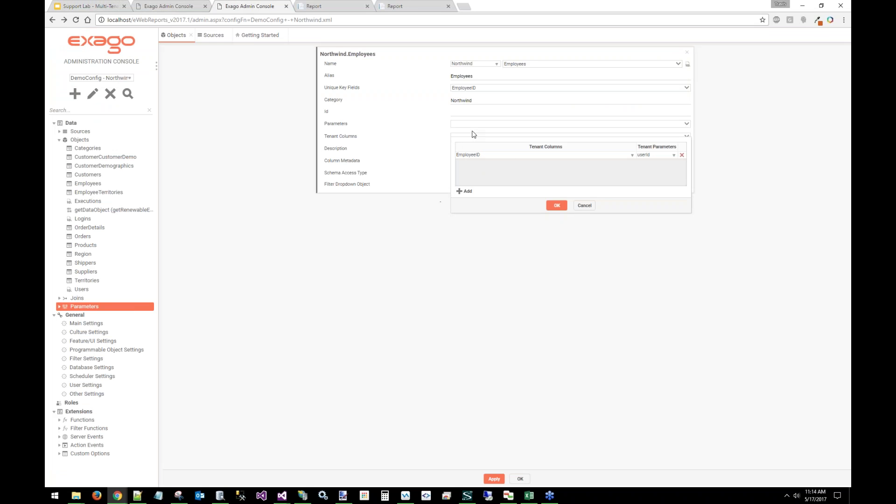
Add a second tenant row, inspect its column and parameter dropdowns, delete it, and return to the slides
click(469, 193)
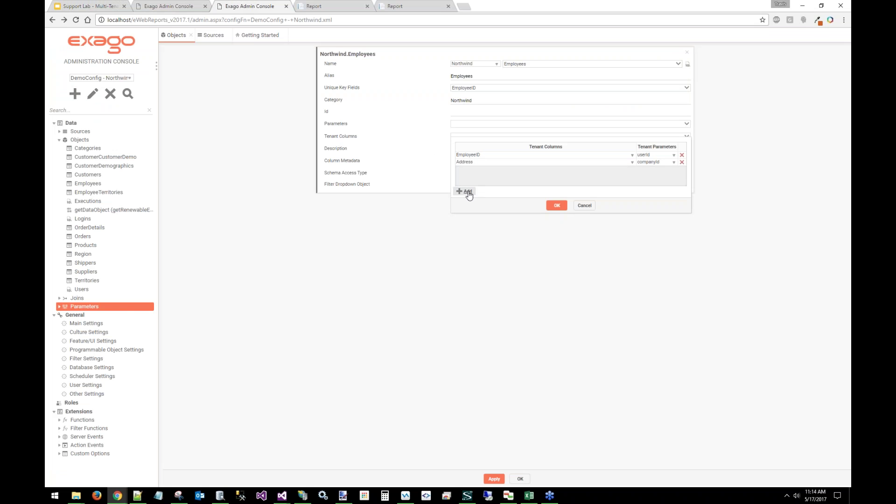
click(472, 161)
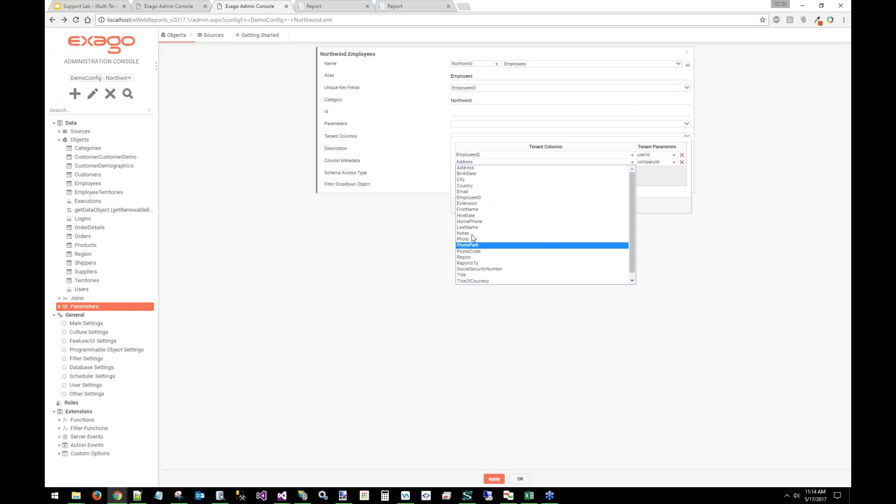
click(413, 240)
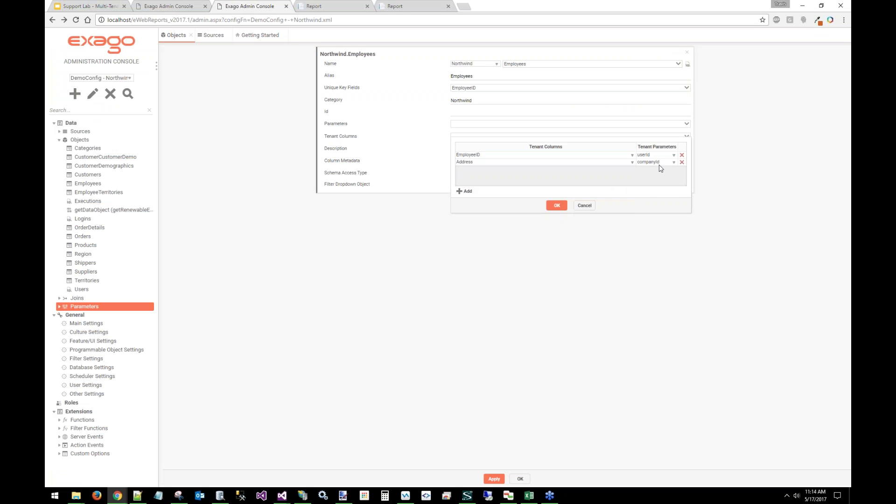
click(673, 162)
click(682, 162)
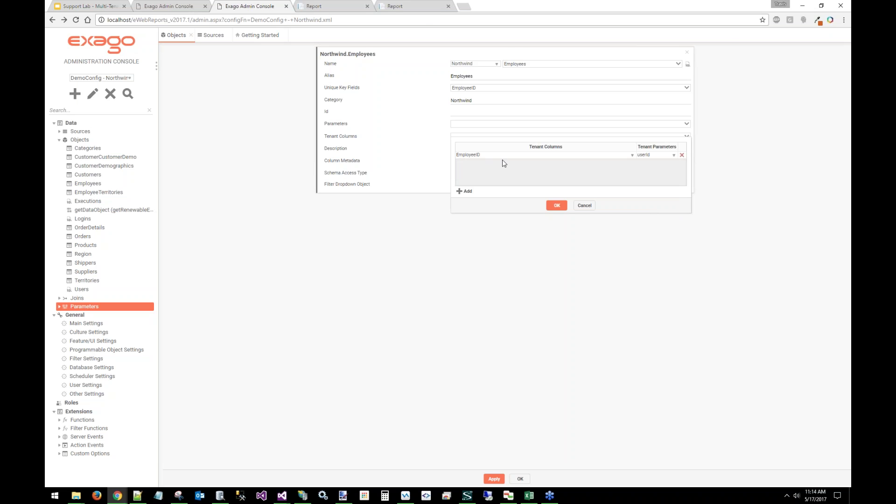
click(66, 5)
click(247, 218)
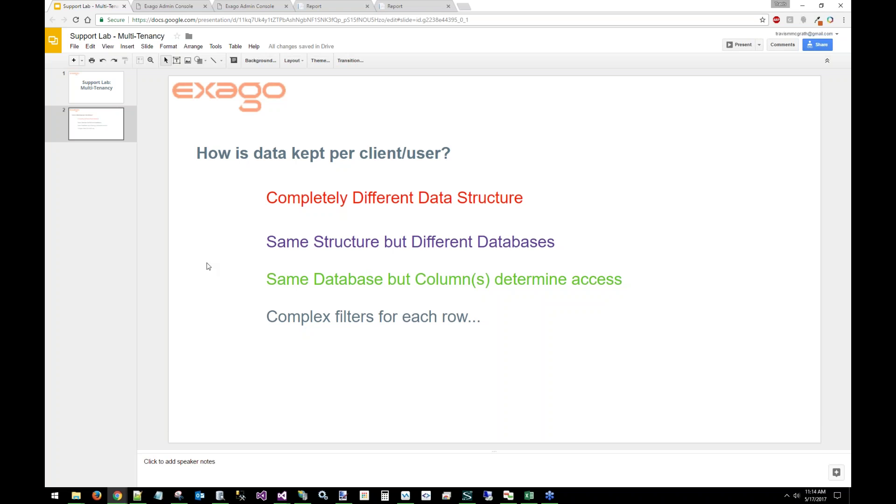
Switch from the slides back to the Exago Admin Console's tenant editor
key(ctrl+3)
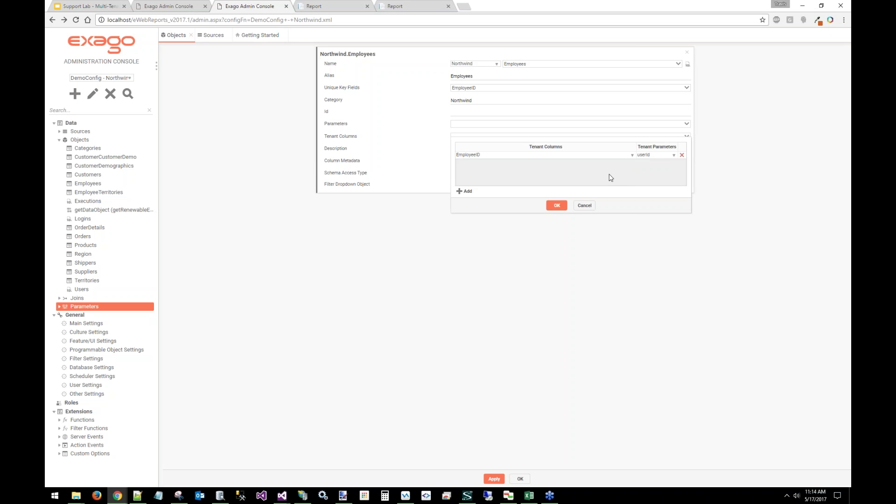
Close the Tenant Columns editor and start a new role with an Employees data object filter row
click(586, 206)
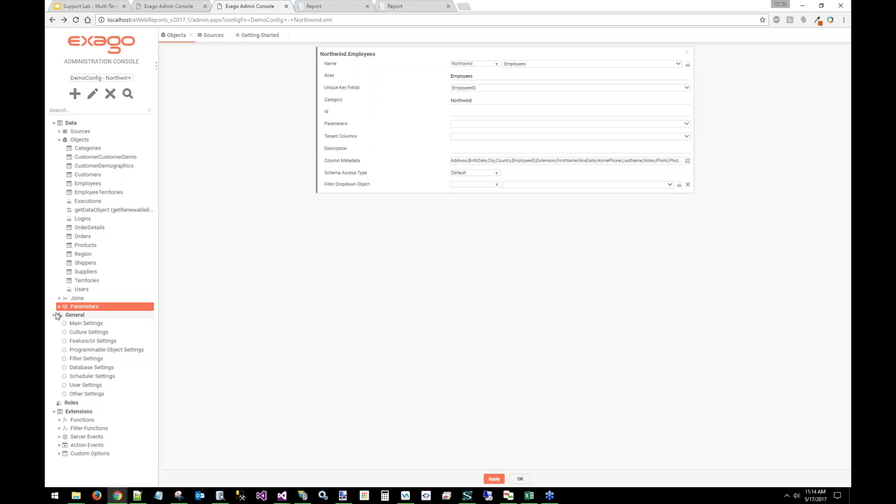
click(71, 402)
click(75, 94)
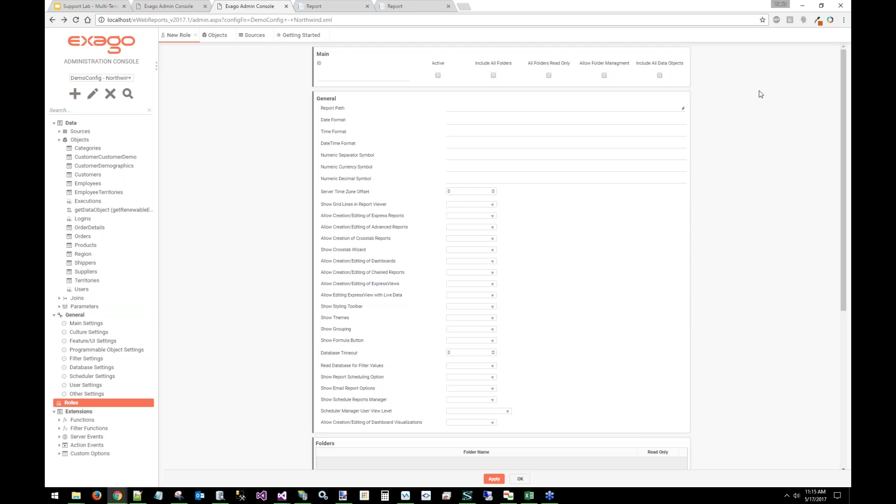
scroll(818, 335, down, 10)
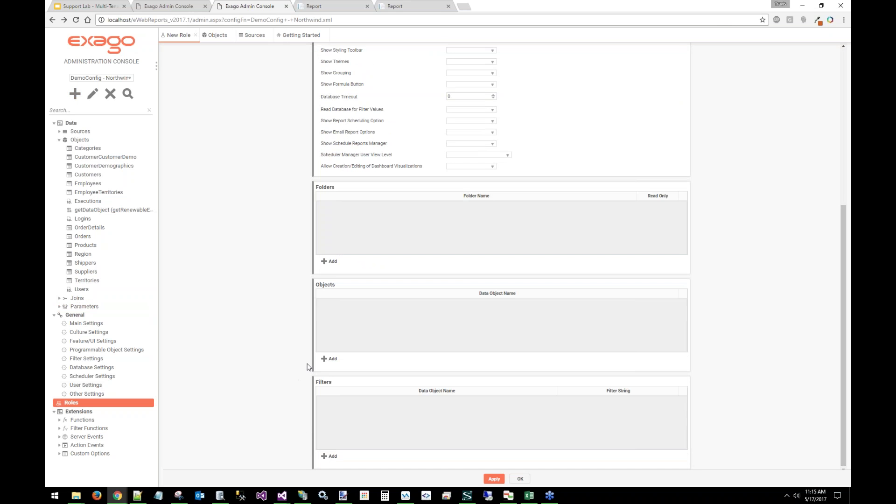
click(331, 456)
click(339, 399)
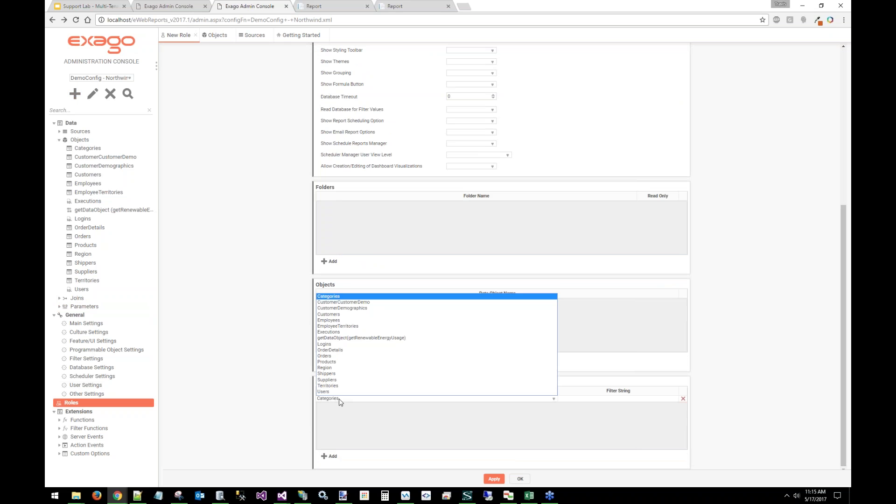
click(348, 321)
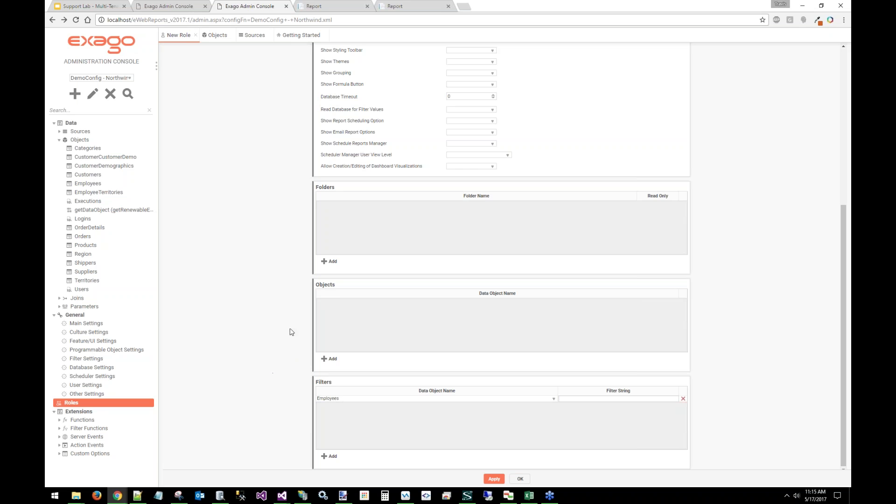
Discard the new role, Employees and data source tabs, then log off the Serenity Transport demo
middle_click(180, 35)
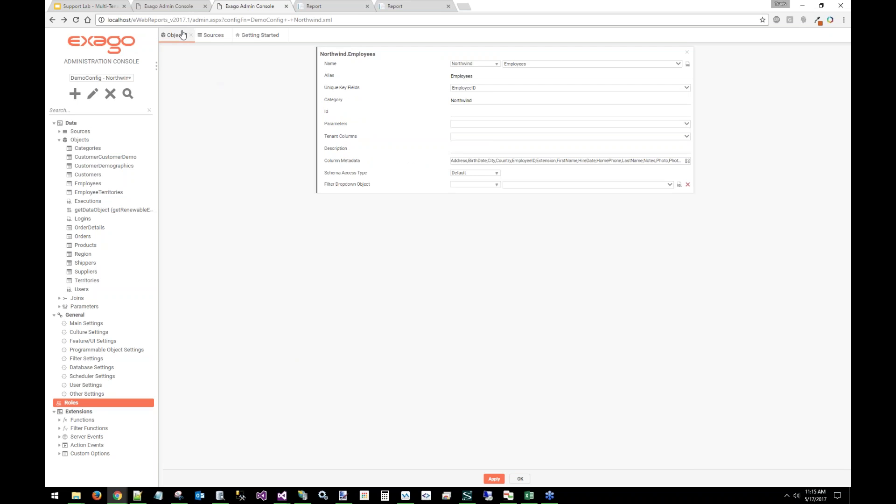
middle_click(180, 36)
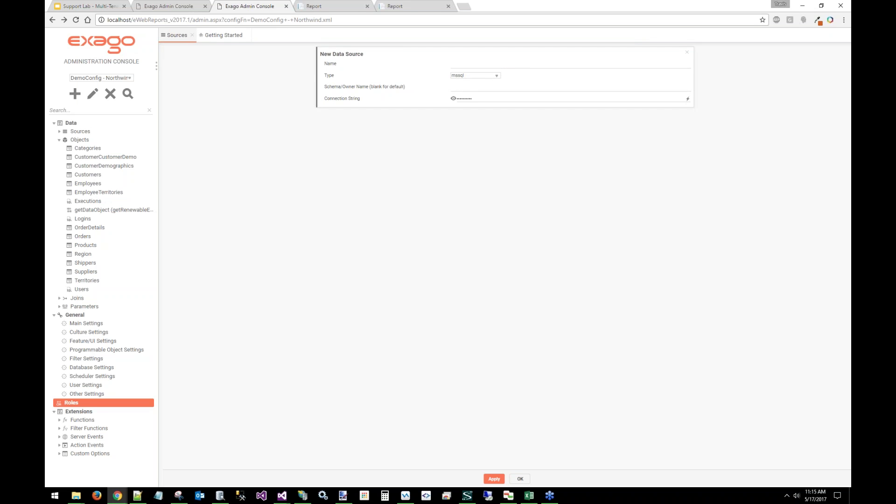
middle_click(181, 36)
click(434, 271)
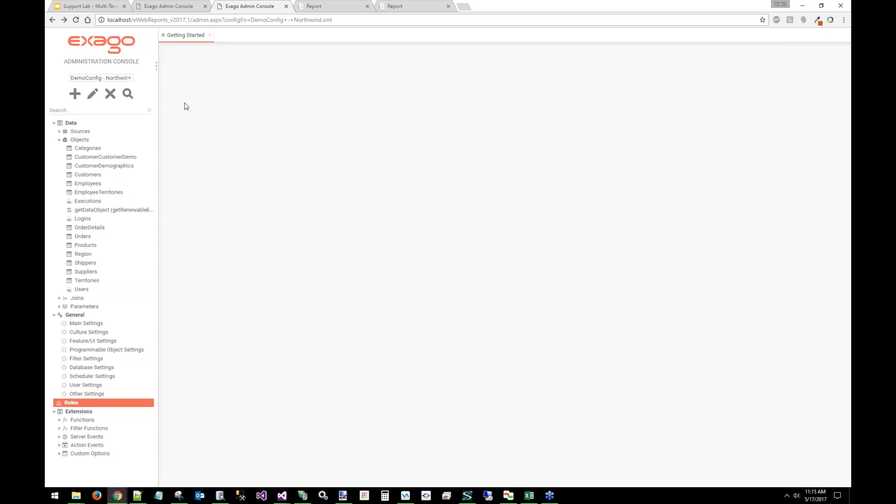
click(316, 5)
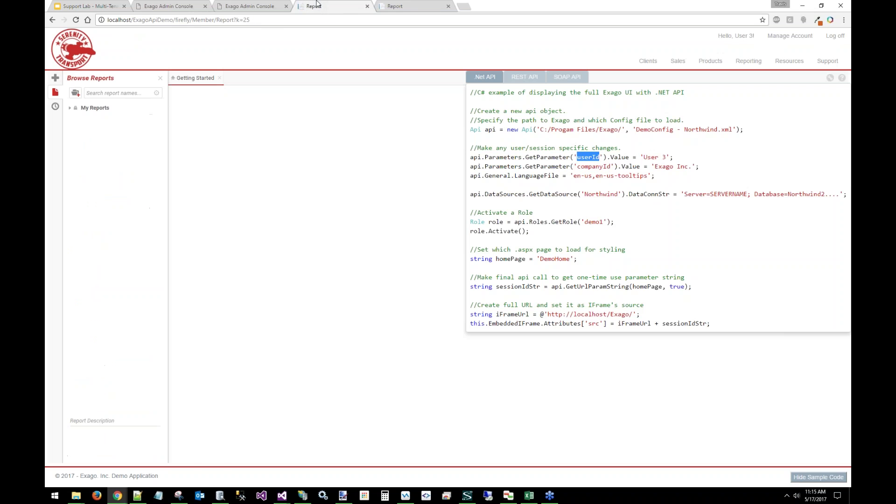
click(835, 36)
click(427, 270)
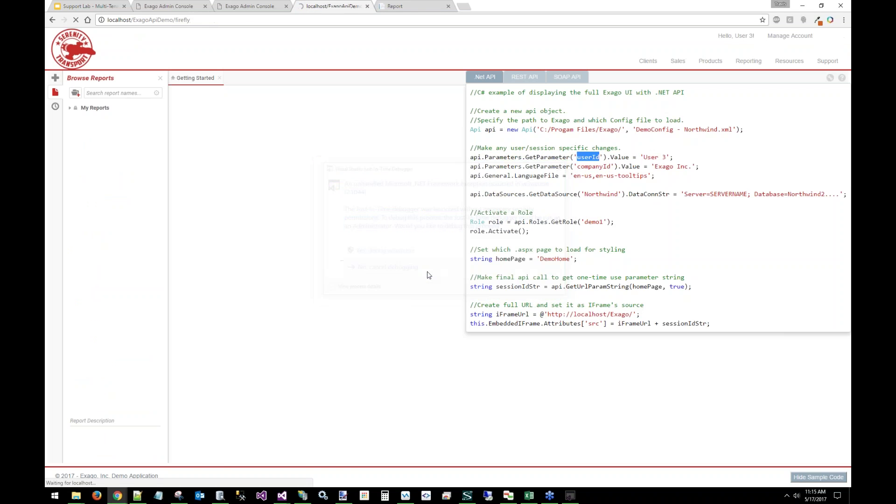
Bring up the ExagoApiDemo solution and walk through GetNewApi lines 271–274 up to setExagoRole
mouse_move(280, 496)
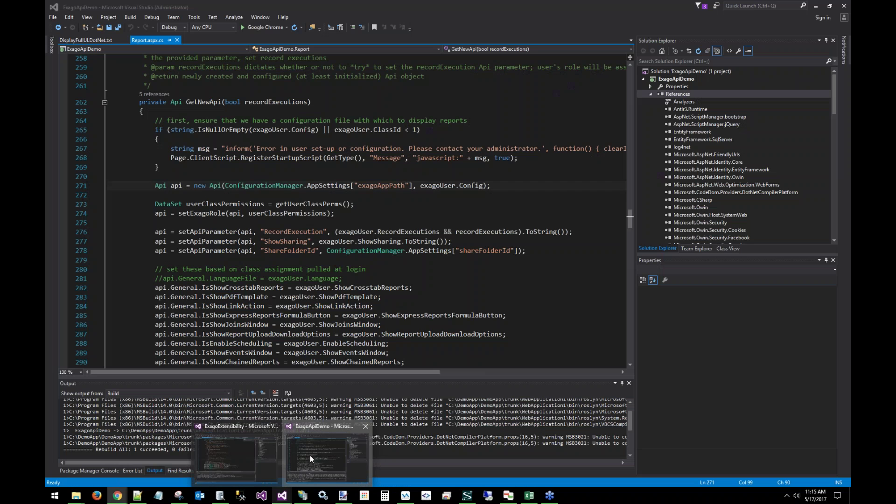
click(310, 456)
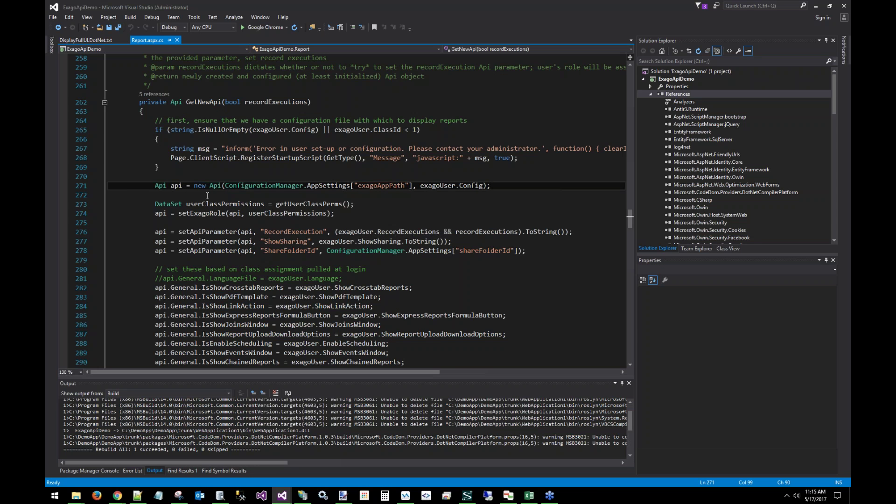
click(181, 186)
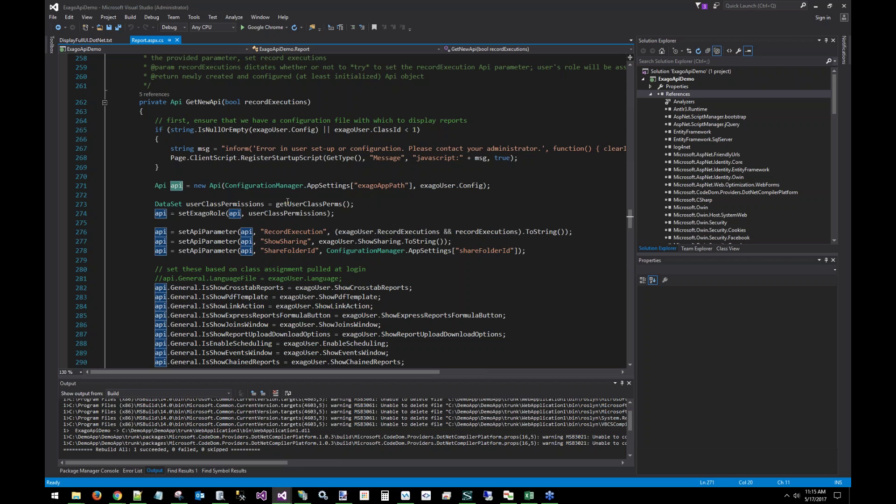
click(288, 204)
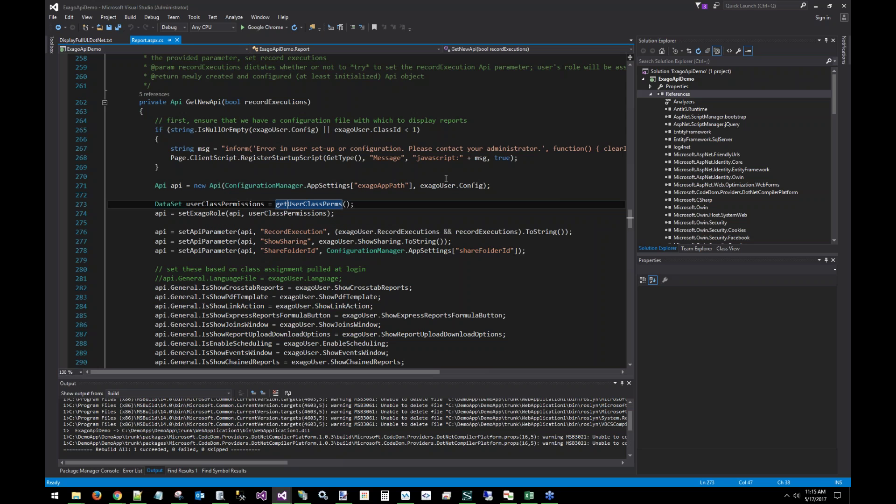
drag(355, 204, 155, 204)
click(215, 204)
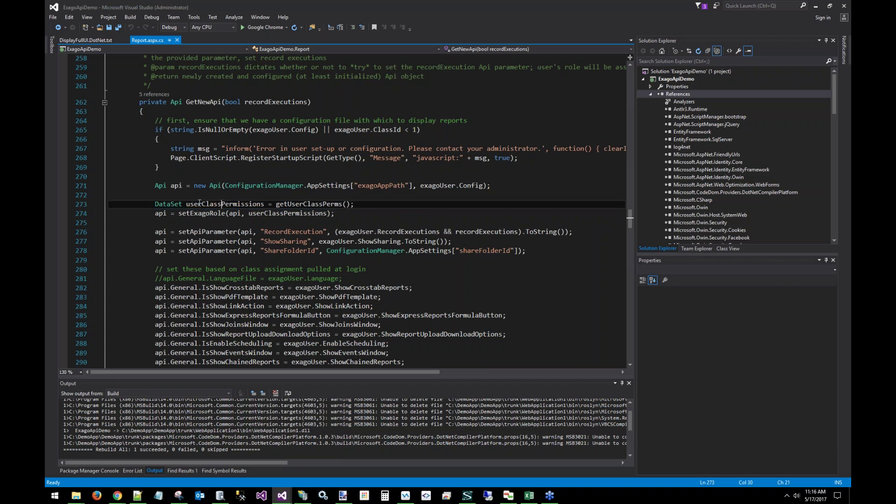
click(169, 204)
click(163, 213)
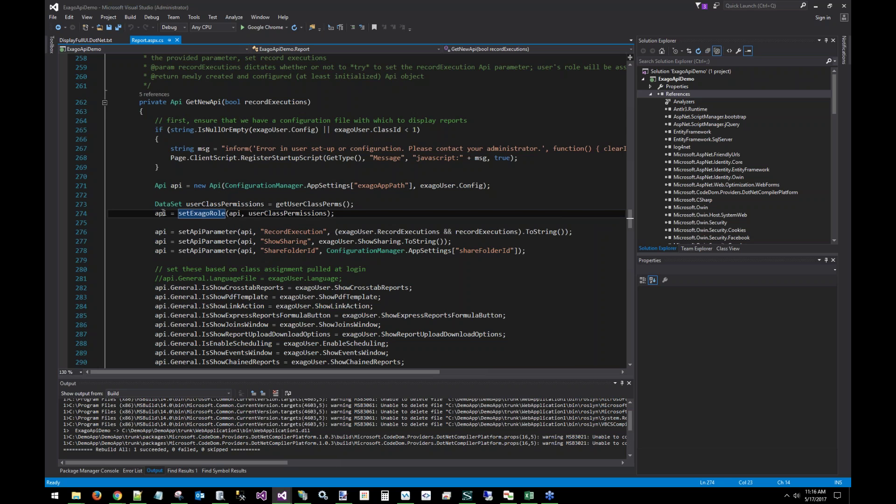
click(200, 213)
Jump to the setExagoRole definition and highlight the new role creation and its Folders settings
mouse_move(189, 213)
key(F12)
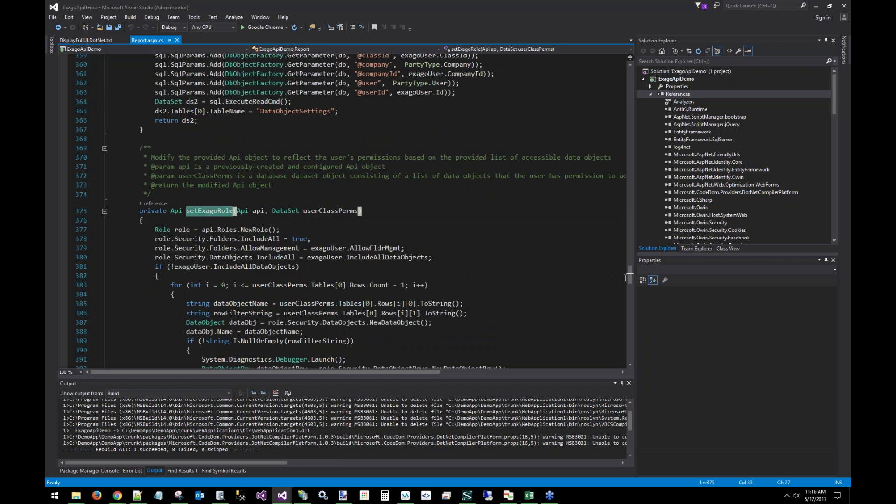
drag(629, 278, 631, 283)
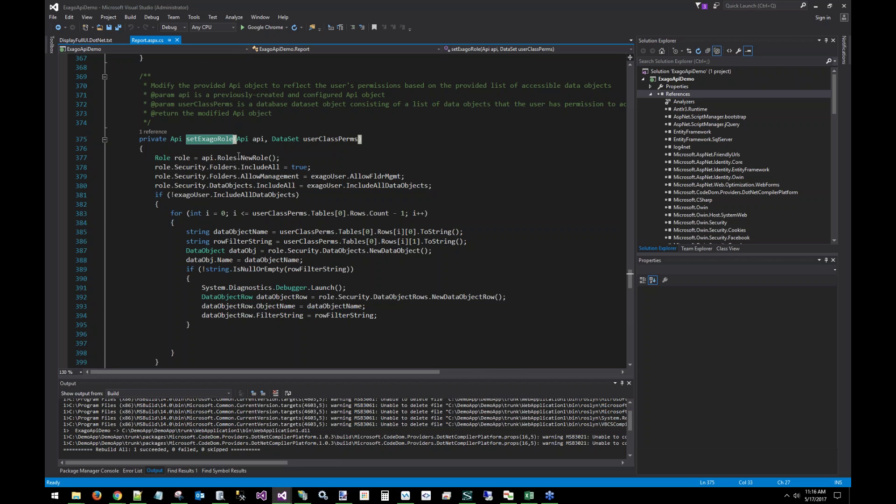
drag(278, 158, 175, 158)
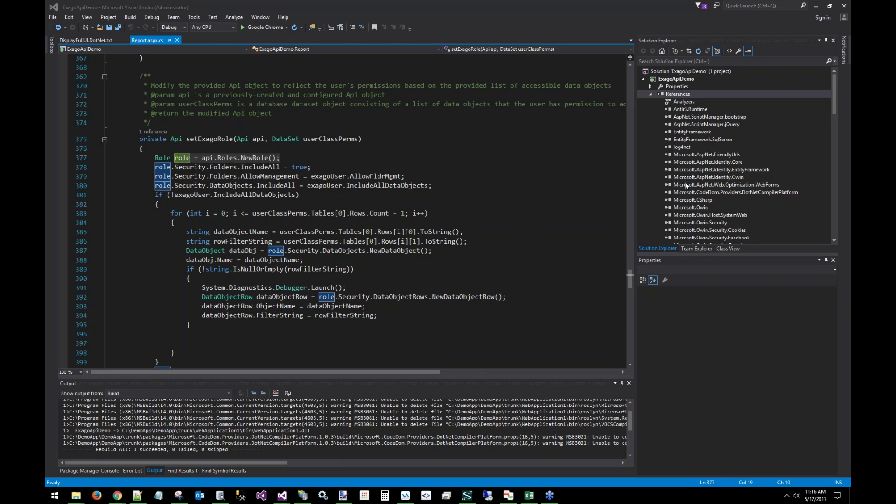
click(238, 167)
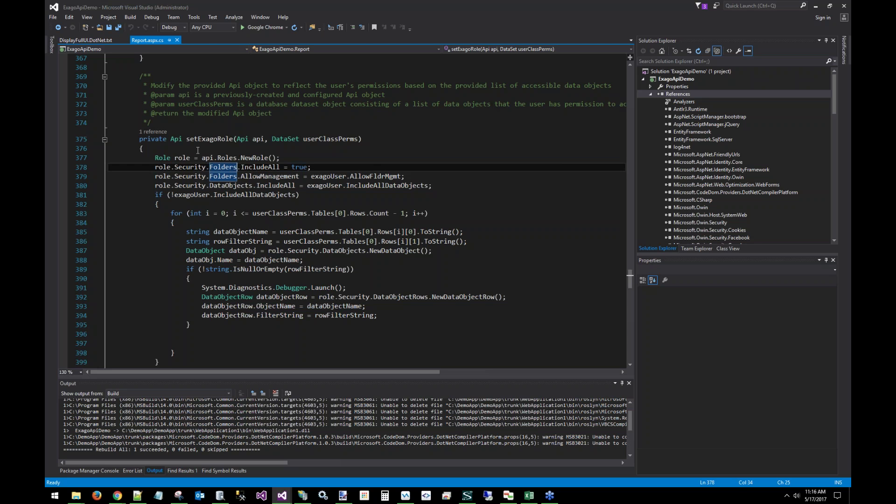
click(163, 167)
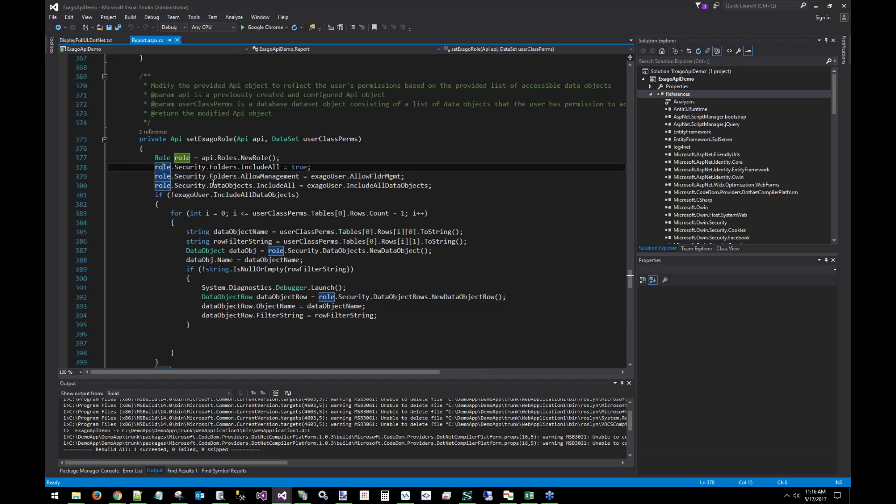
Walk through the DataObjects IncludeAll setting, the IncludeAllDataObjects flag and the userClassPerms parameter
click(229, 187)
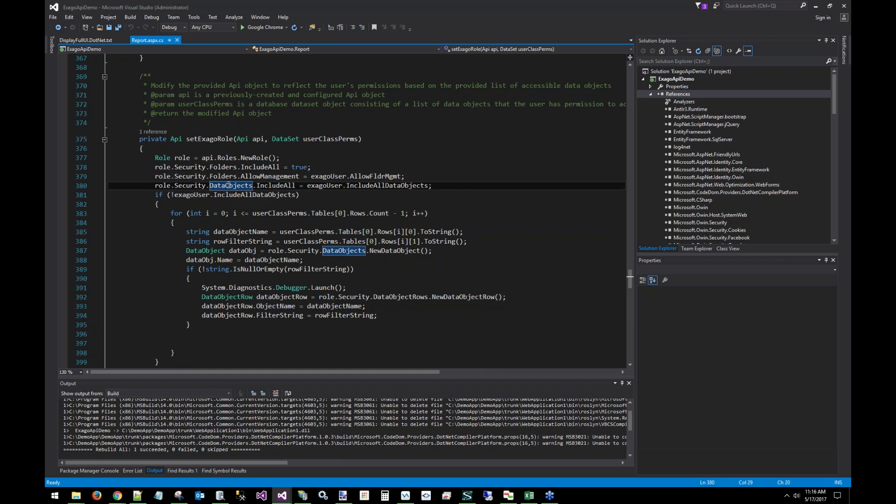
click(289, 186)
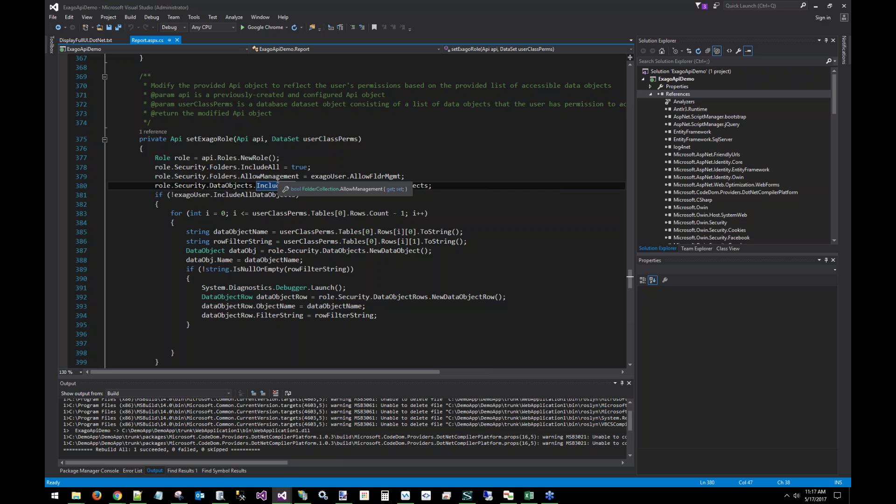
click(415, 185)
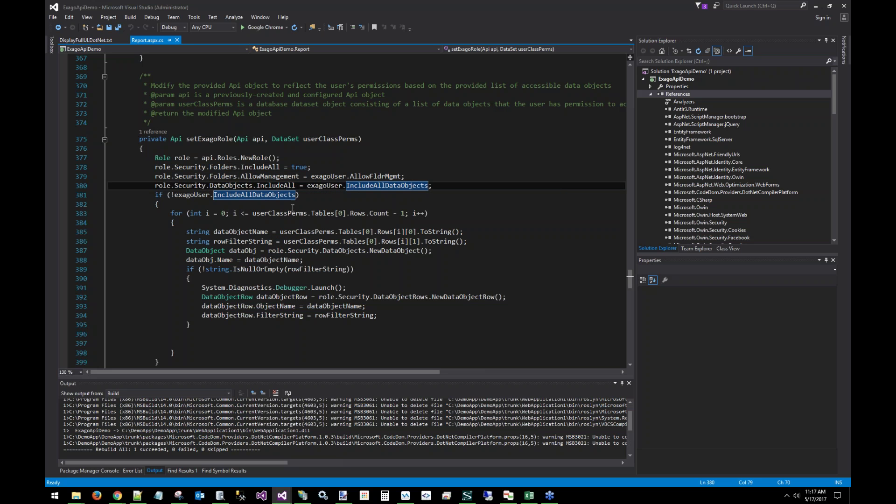
key(Down)
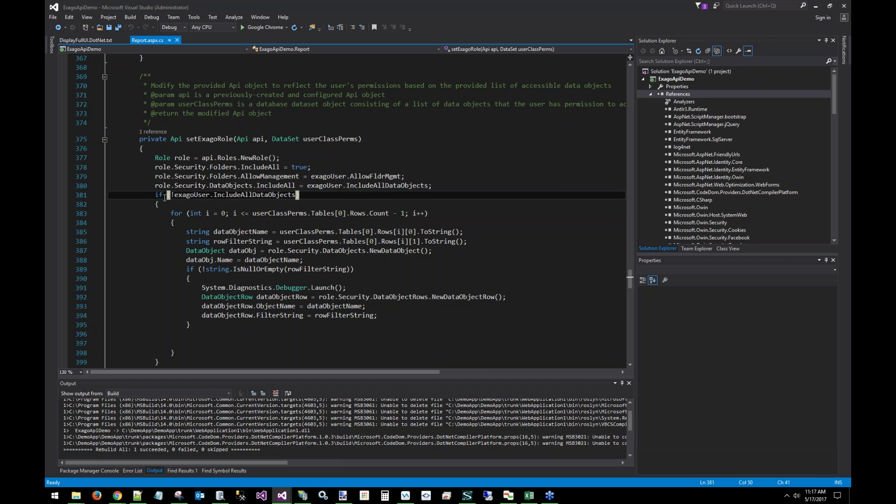
click(322, 138)
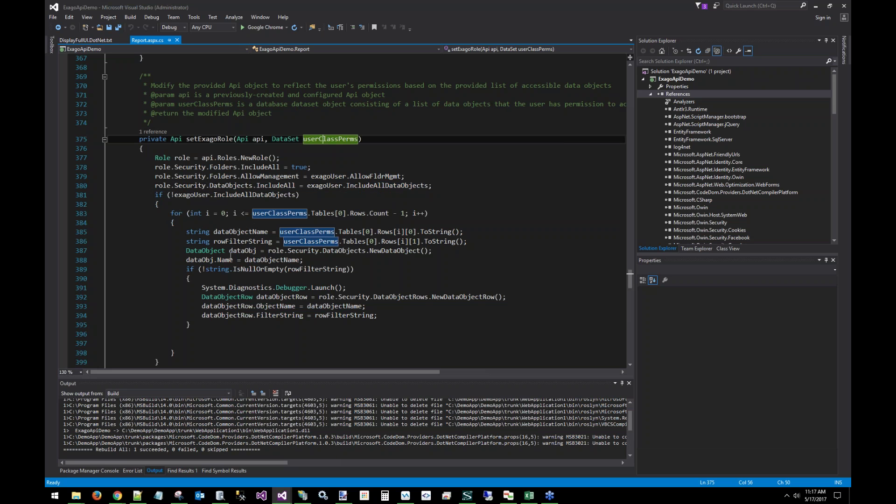
Walk through lines 387–389: the Security NewDataObject call, dataObjectName and rowFilterString
click(254, 251)
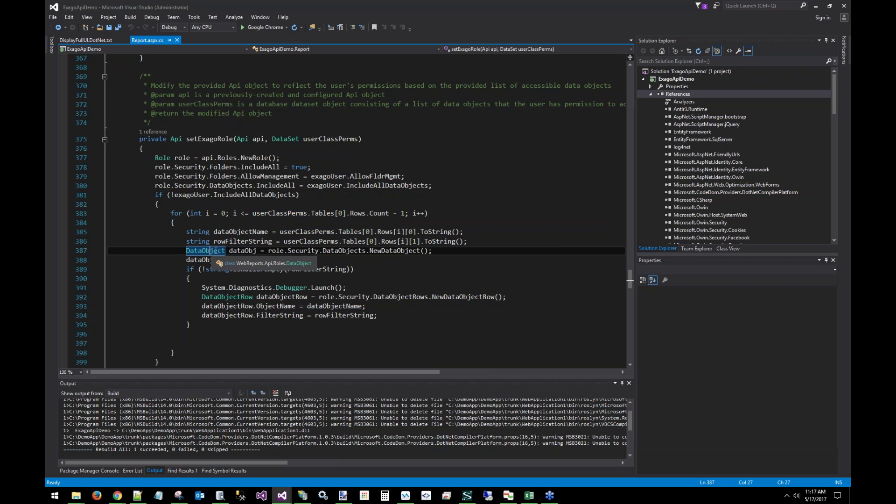
click(291, 250)
drag(431, 251, 269, 251)
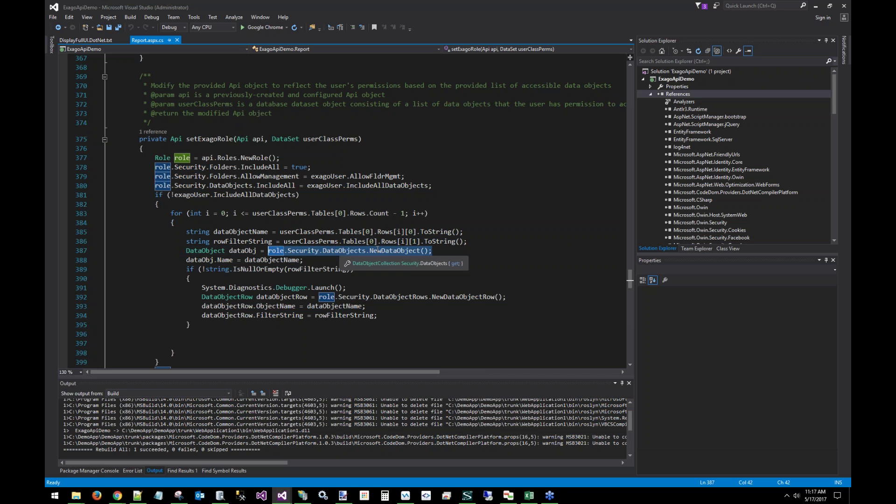
double_click(394, 251)
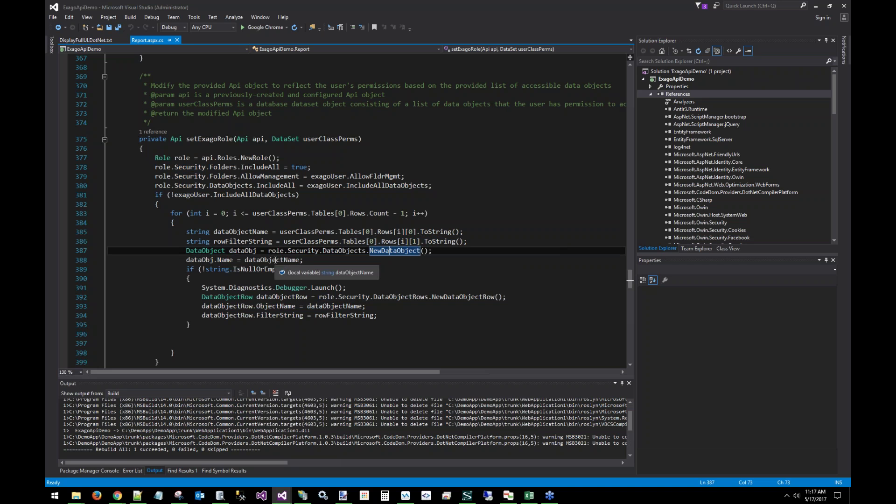
double_click(292, 260)
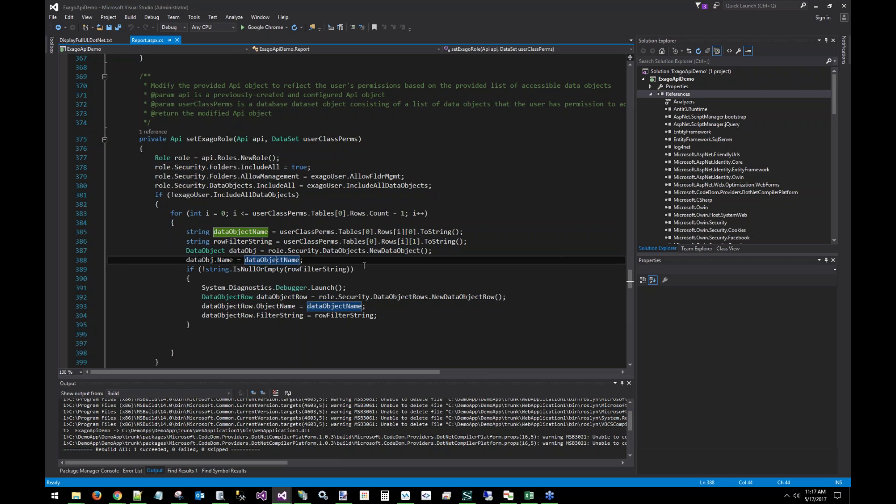
key(Down)
key(End)
click(261, 260)
click(324, 270)
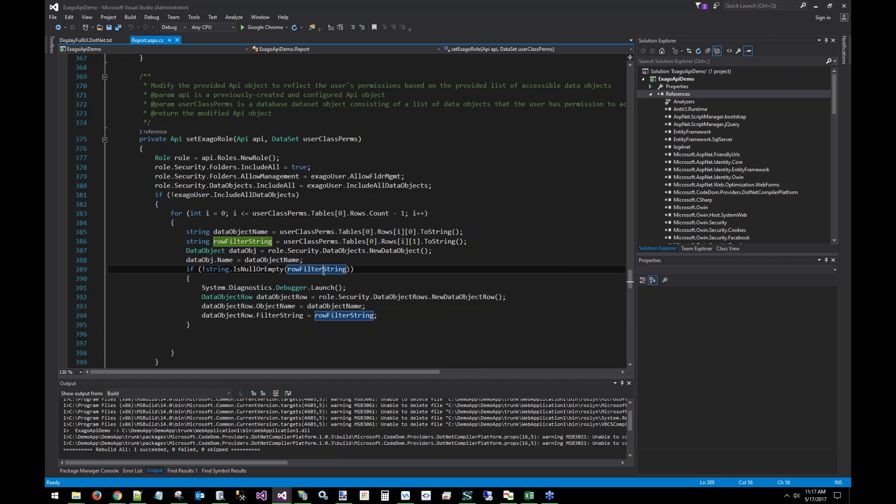
Highlight the Debugger.Launch() line and the DataObjectRows filter, then bring the Exago demo site forward
drag(347, 288, 202, 288)
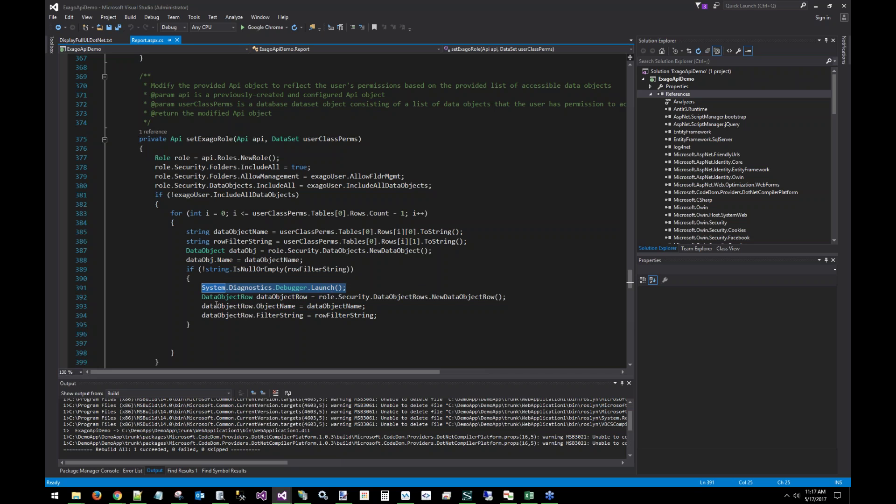
click(238, 301)
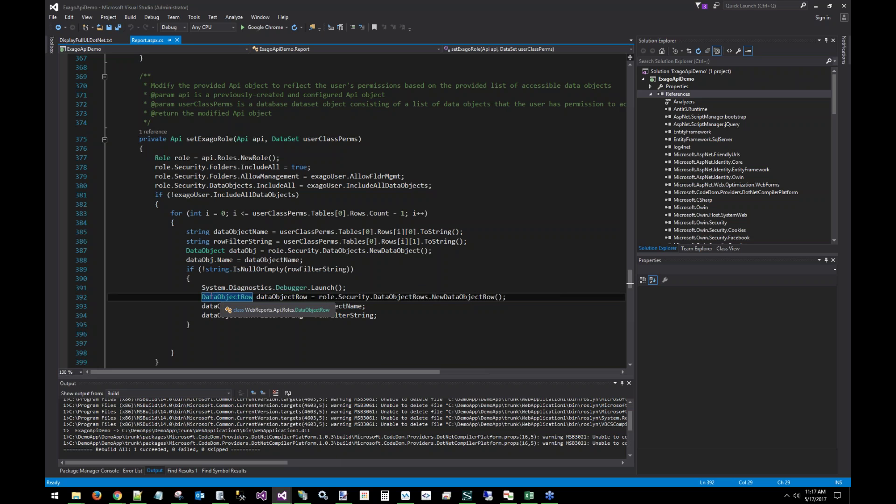
click(390, 296)
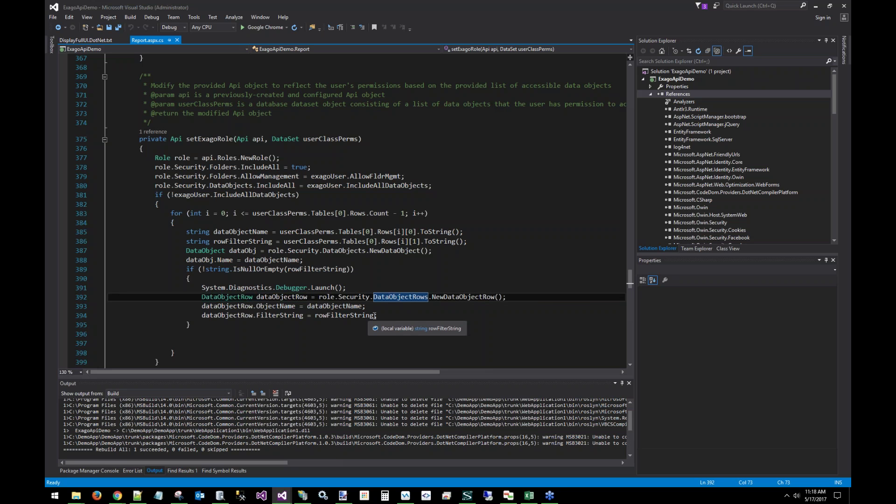
click(372, 315)
key(Up)
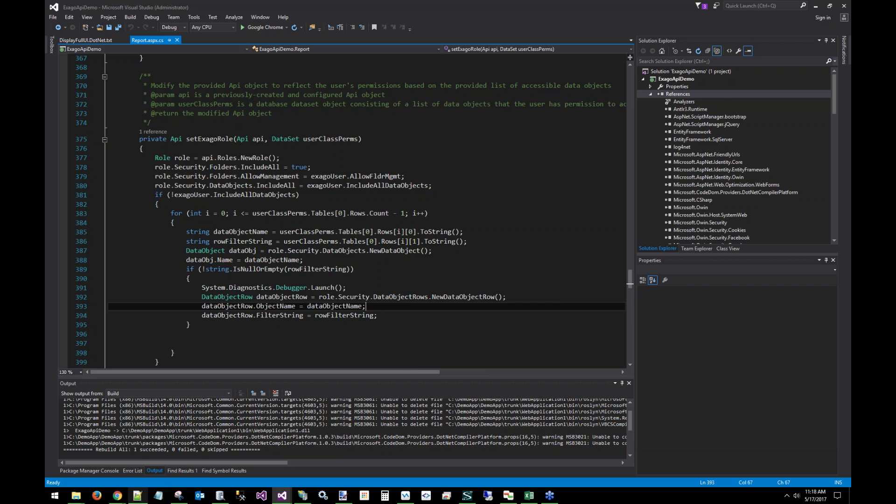
mouse_move(117, 500)
click(181, 453)
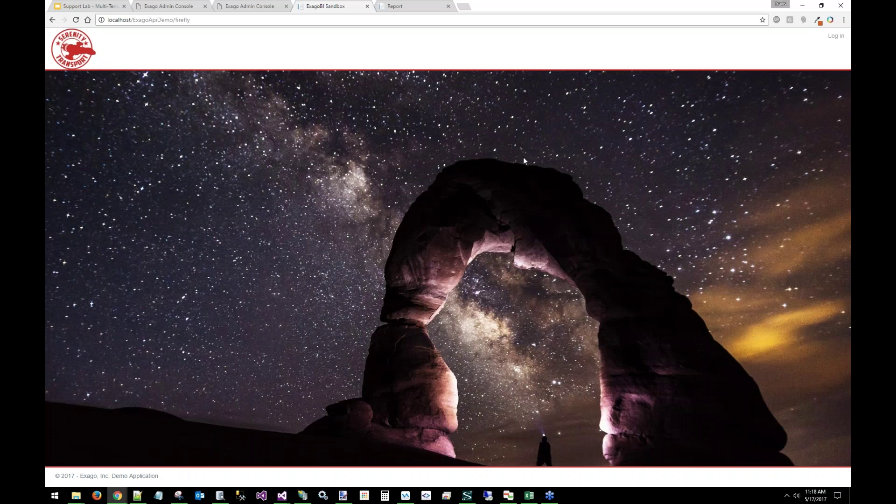
Log in to the demo site with the demo user's email and password
click(836, 36)
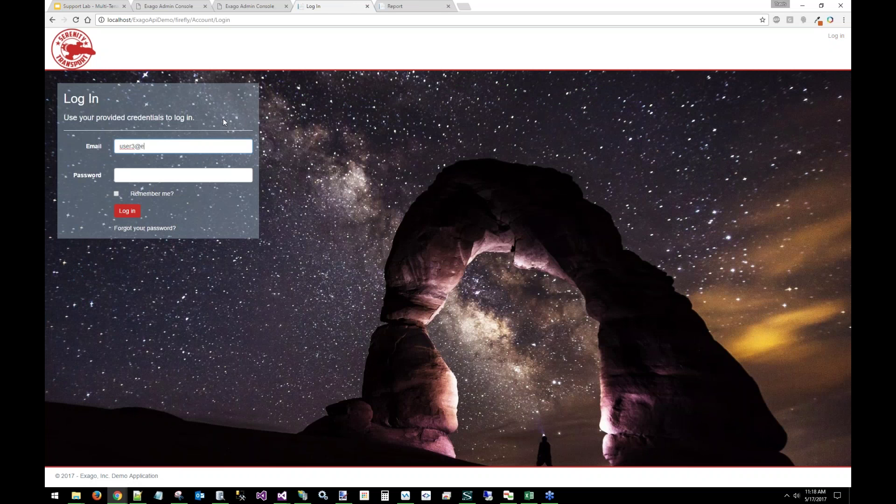
key(Tab)
text(passwo)
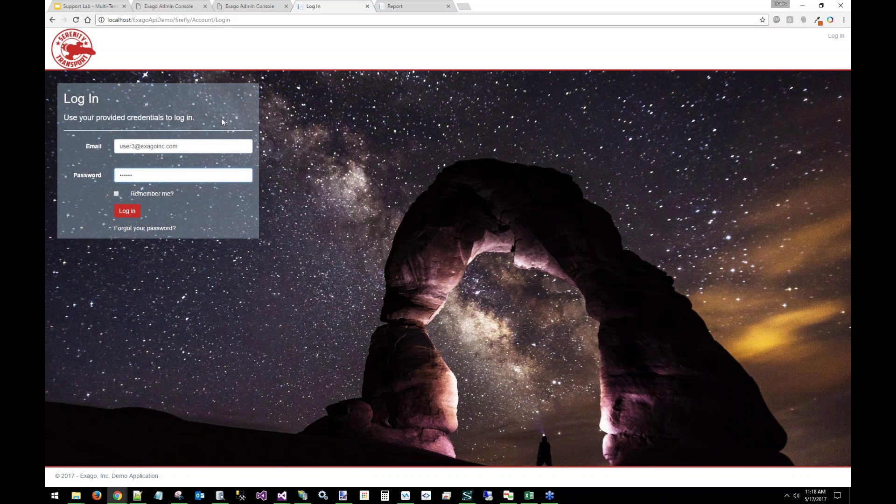
click(127, 211)
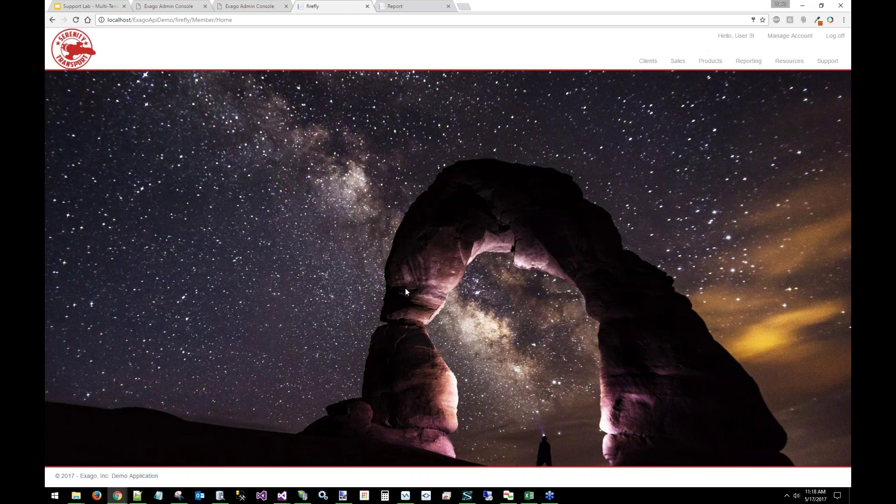
Open Reporting > More... and attach the existing Visual Studio instance's debugger to the web process
click(748, 61)
click(747, 131)
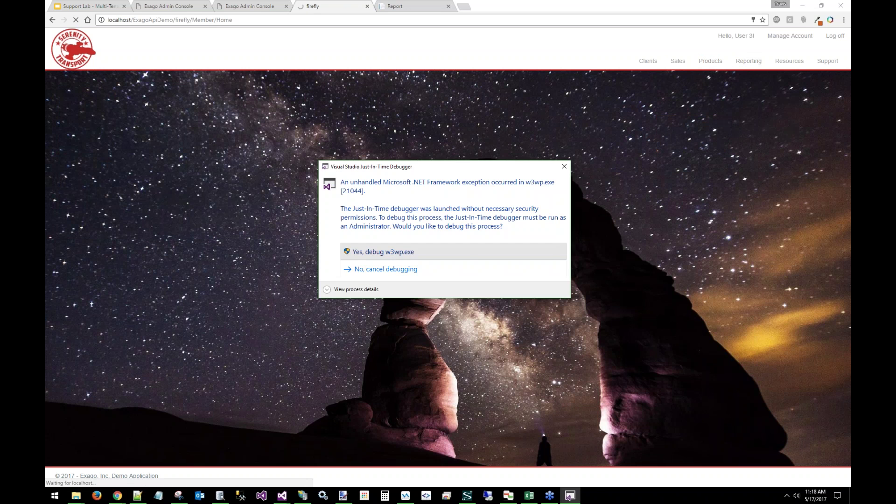
click(378, 252)
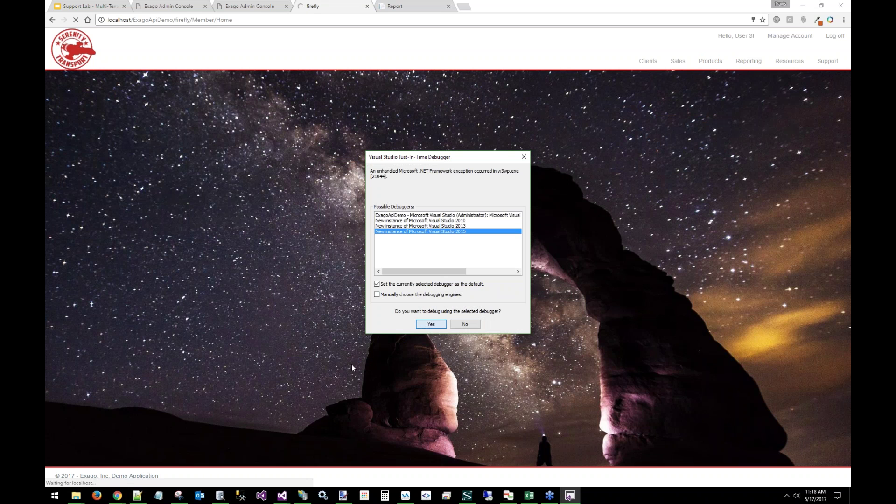
click(282, 496)
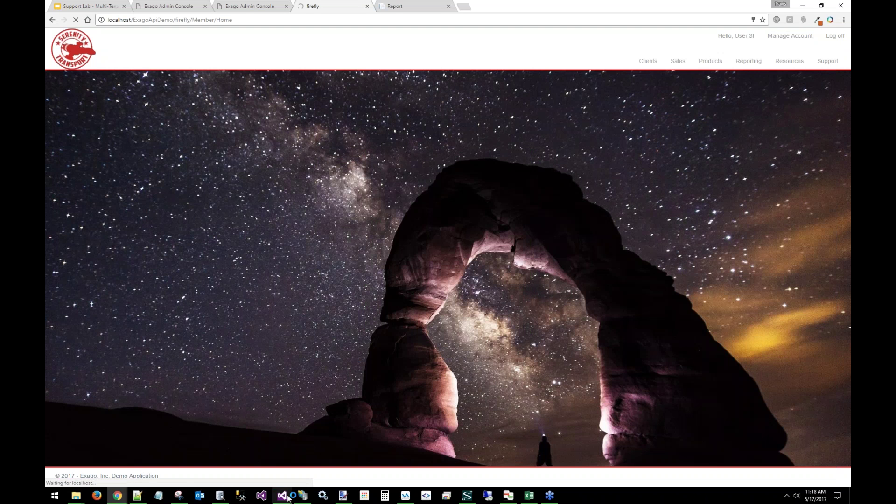
mouse_move(282, 496)
click(376, 450)
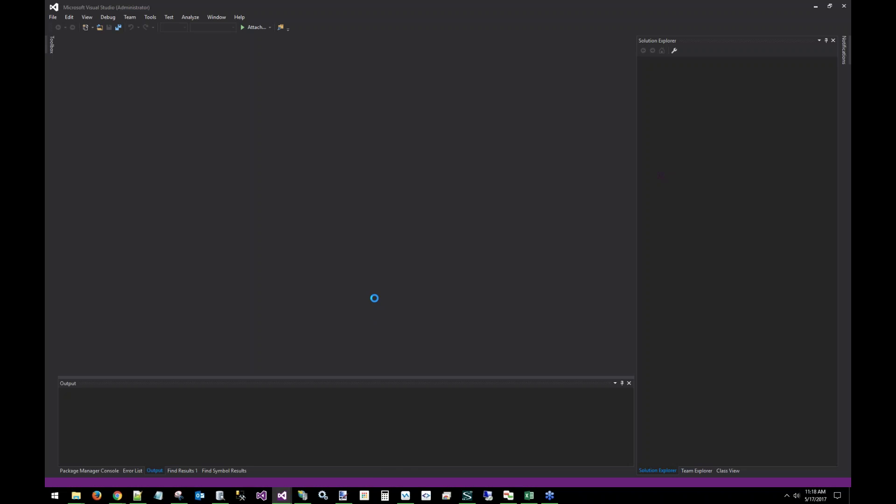
click(429, 283)
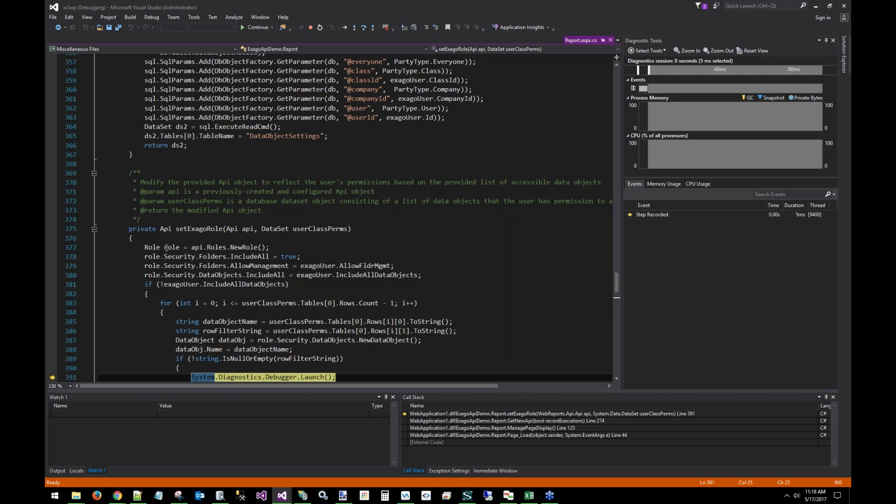
Inspect dataObjectName (Employees) and the user's row filter value, Employees.EmployeeID = 4
scroll(616, 295, down, 3)
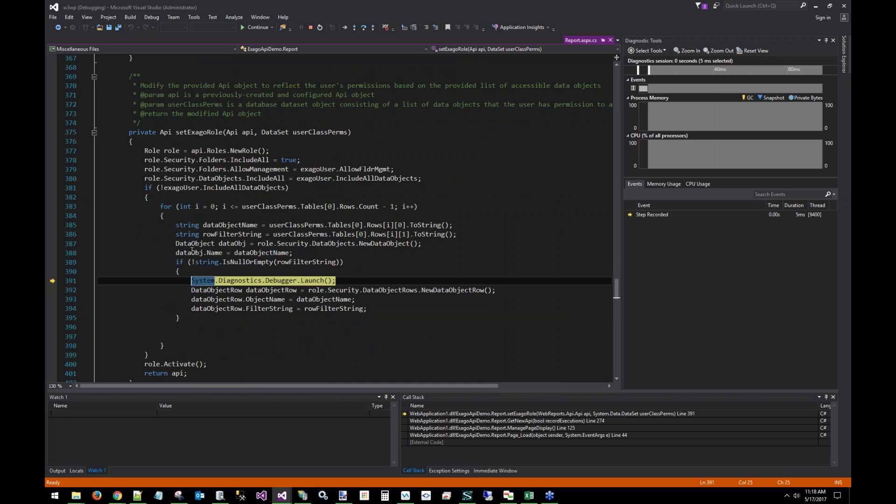
click(205, 252)
mouse_move(249, 254)
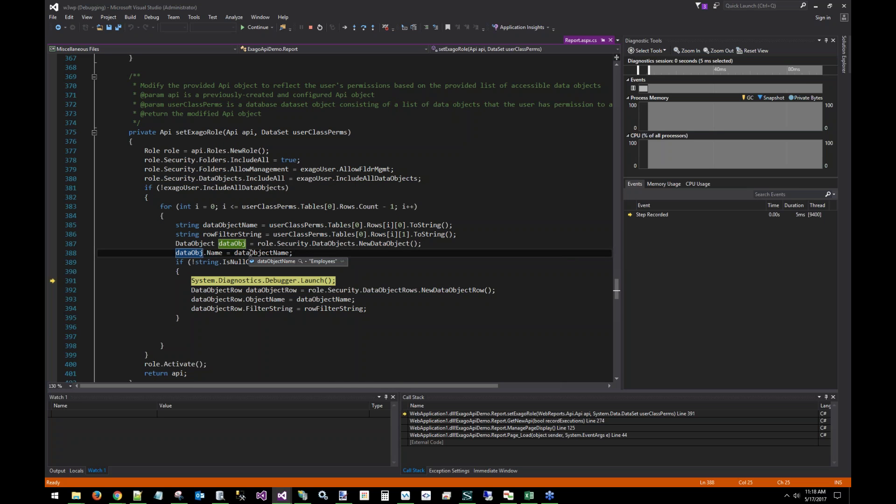
click(227, 262)
mouse_move(312, 263)
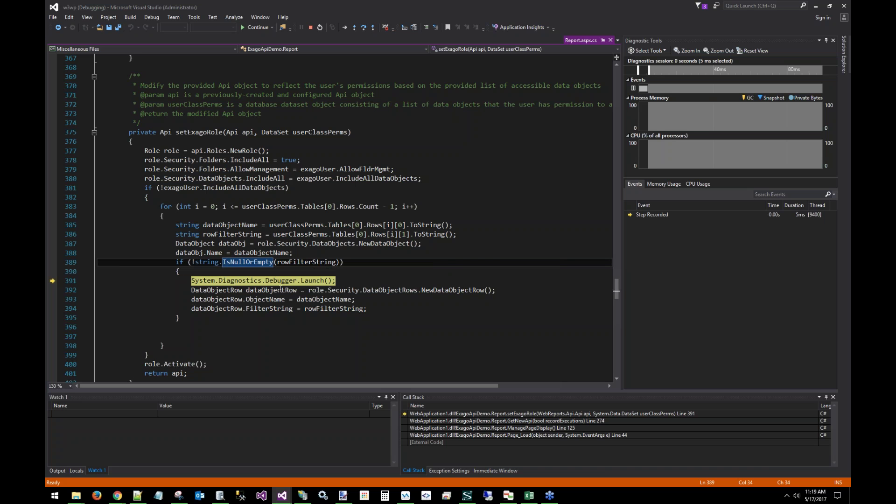
Stop debugging and start a new ExpressView in the demo site with Northwind's Employees table expanded
click(310, 27)
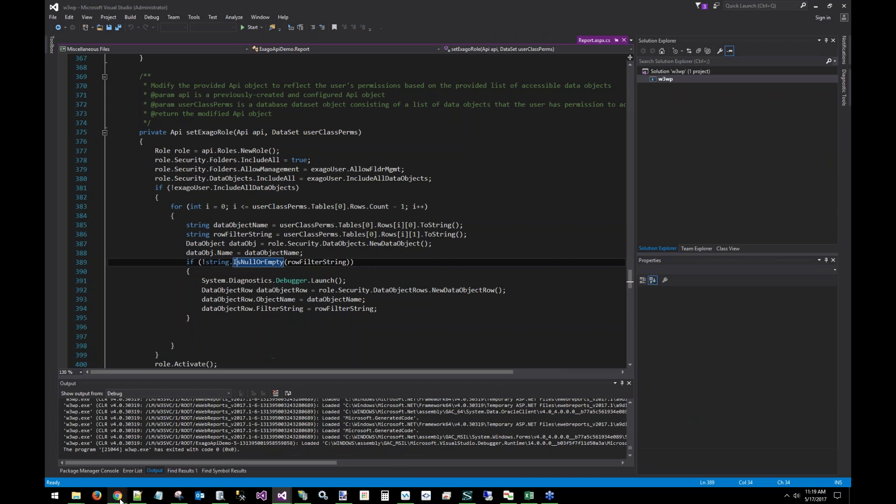
mouse_move(117, 495)
click(177, 464)
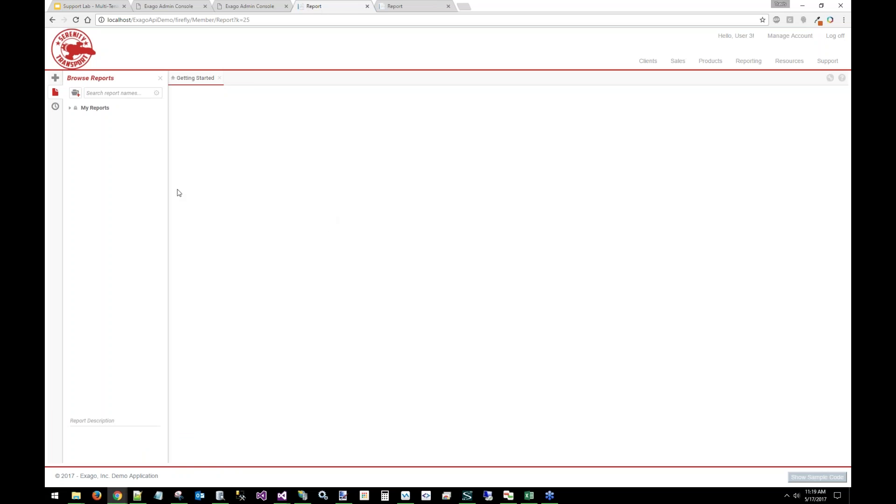
click(58, 81)
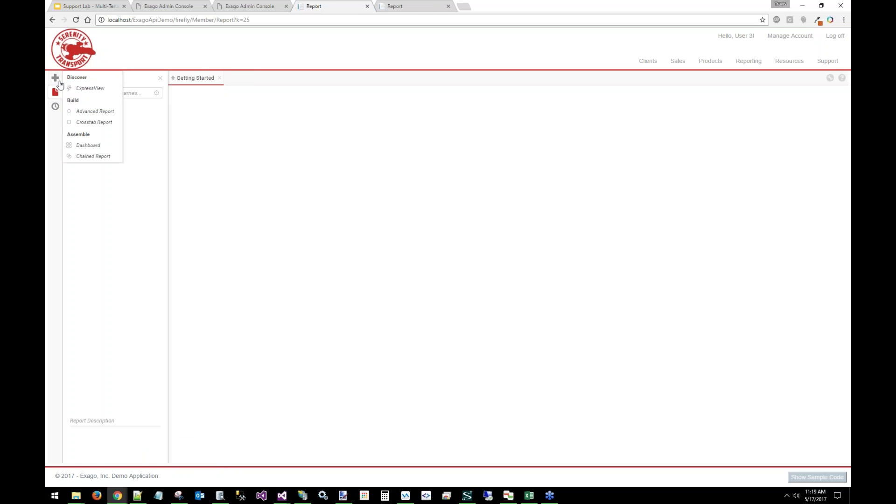
click(87, 88)
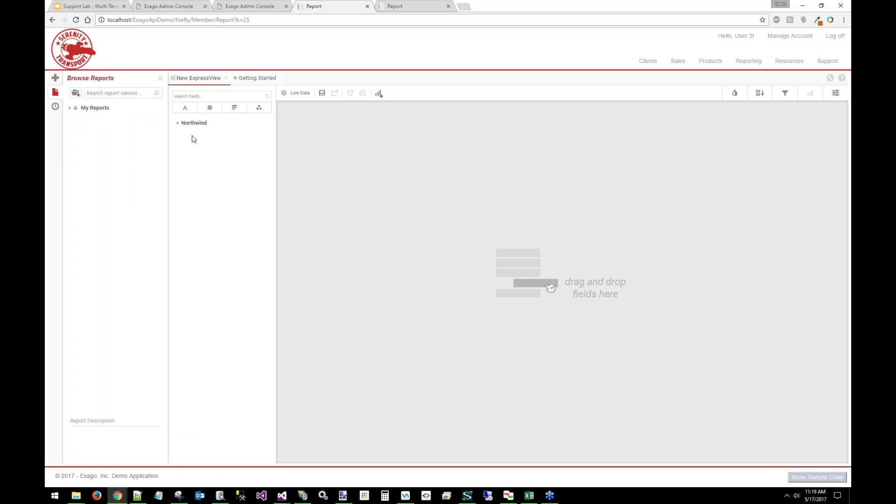
click(160, 78)
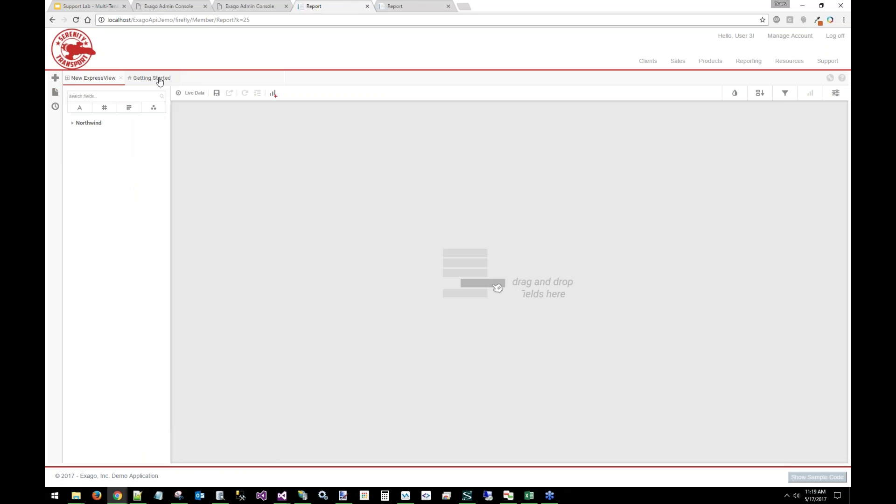
click(93, 124)
click(100, 139)
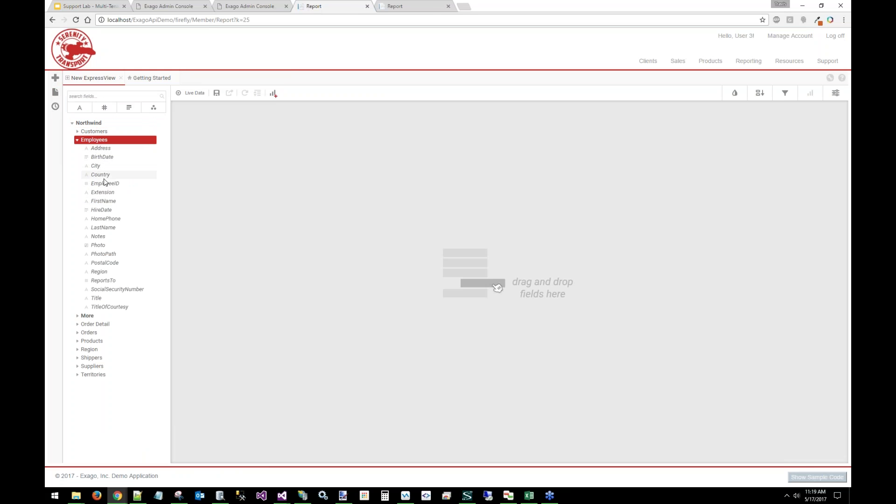
Add EmployeeID, FirstName, LastName, OrderID, OrderDate and Revenue as ExpressView columns
double_click(104, 183)
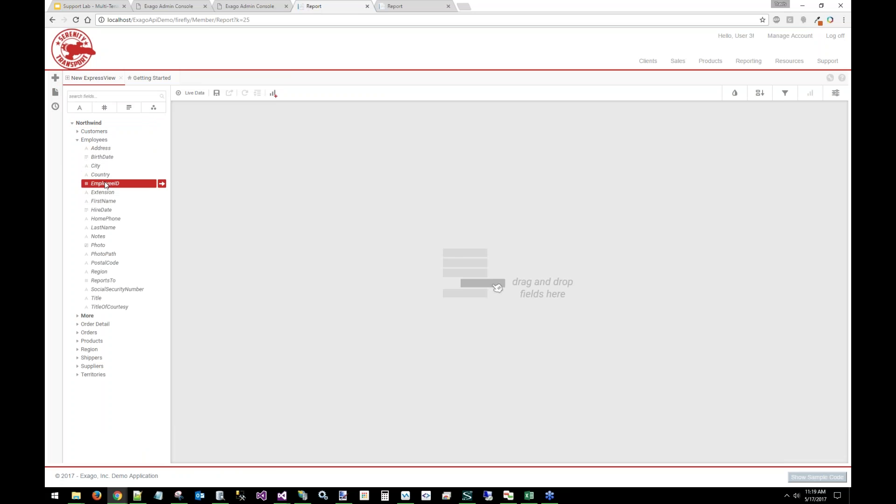
double_click(116, 202)
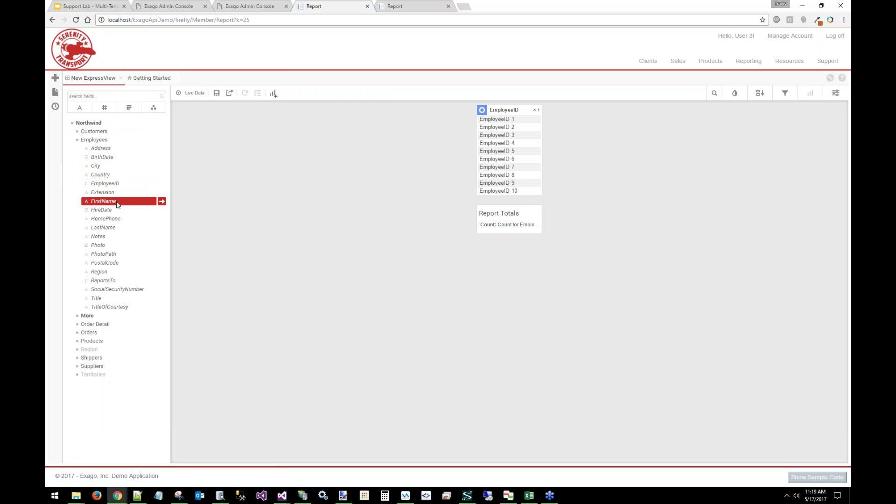
click(117, 228)
click(117, 228)
click(97, 325)
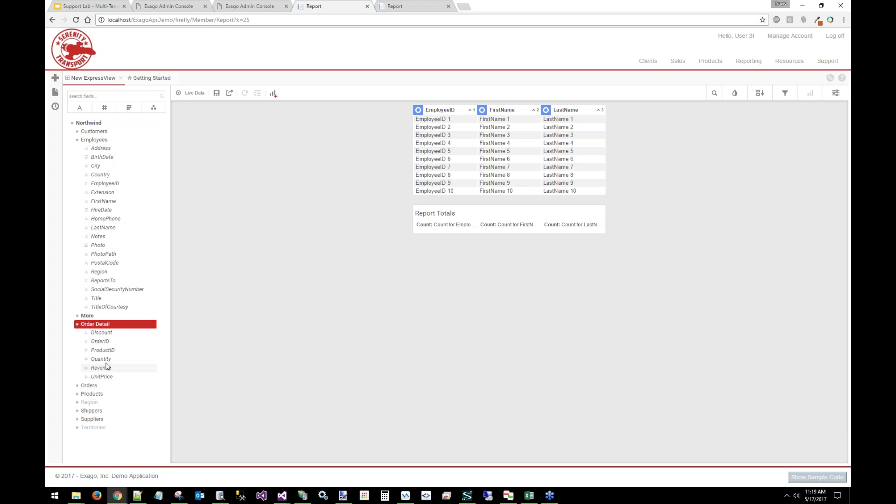
click(90, 385)
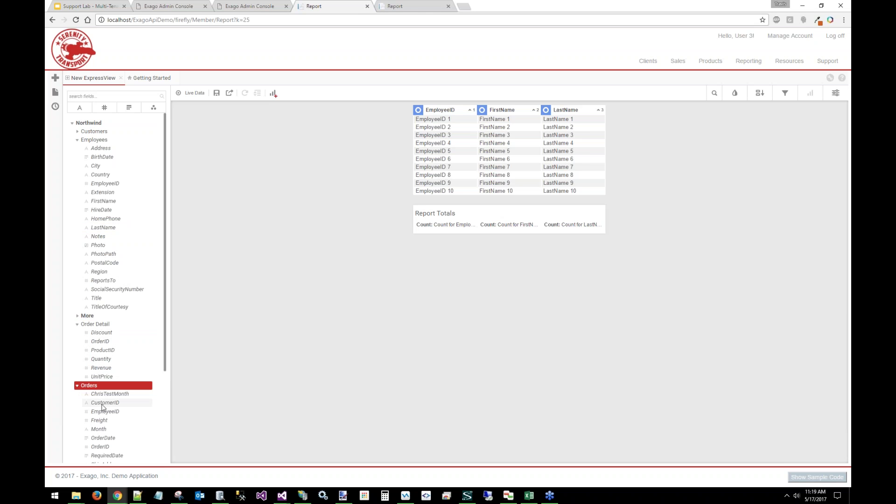
click(101, 447)
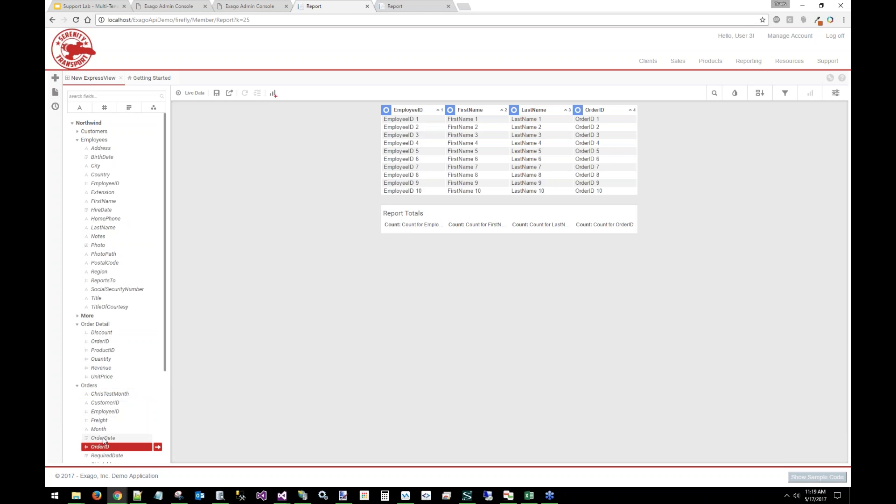
click(103, 437)
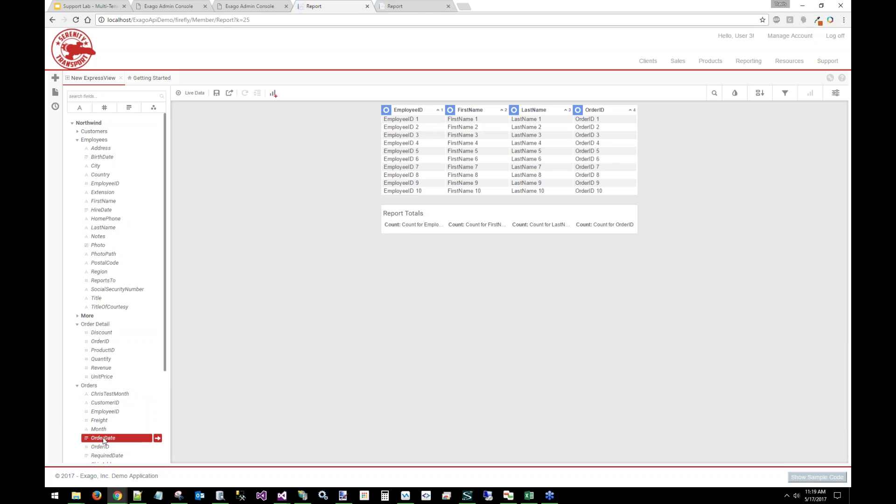
click(97, 369)
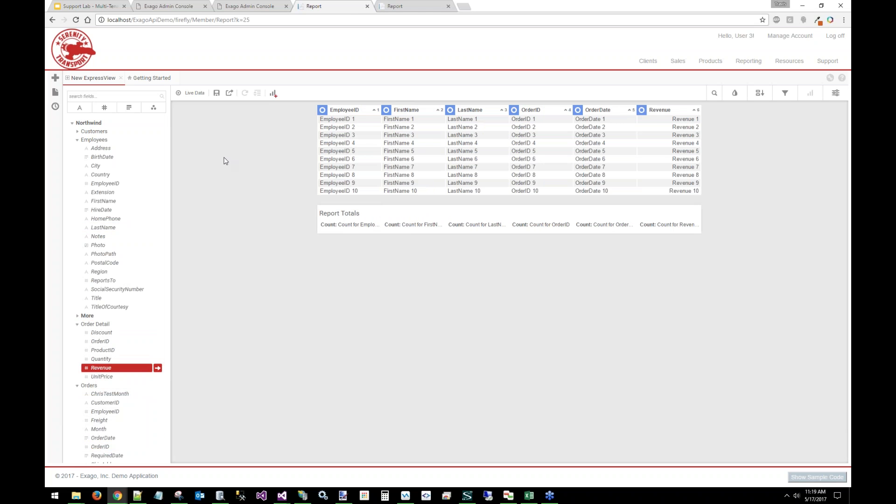
Switch the ExpressView to live data, check its filters, and bring up the Multi-Tenancy slides
click(193, 95)
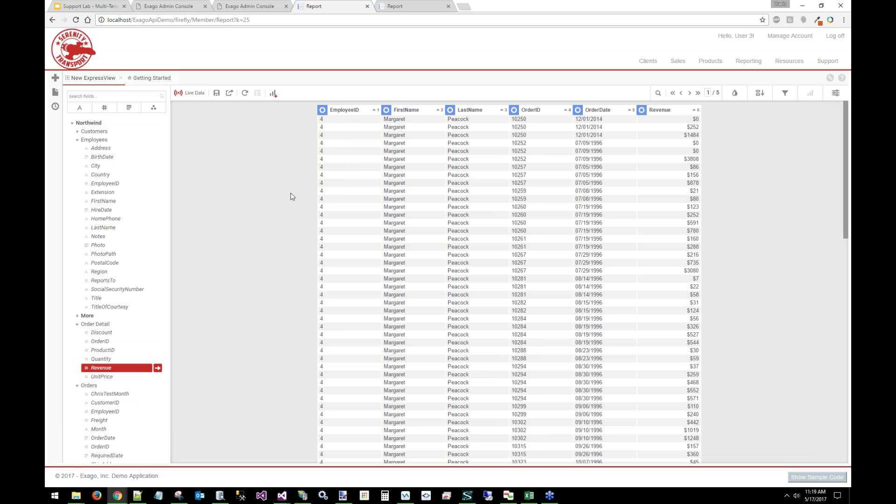
click(785, 93)
click(786, 93)
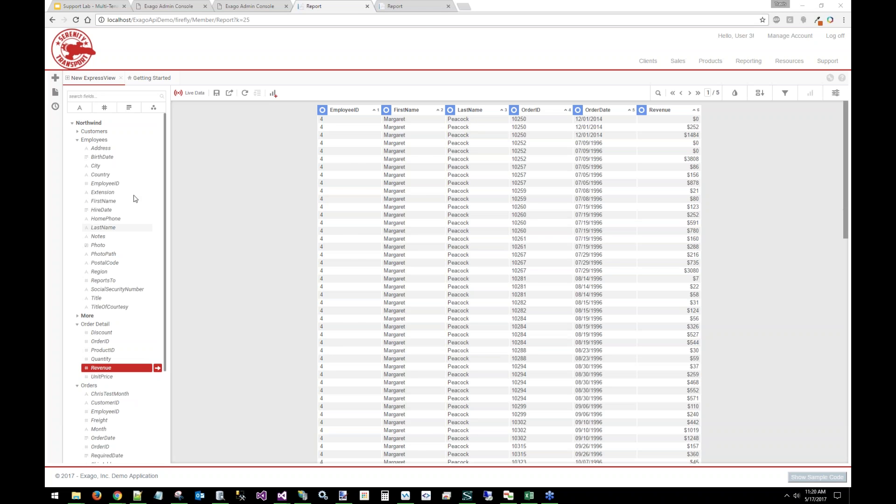
click(86, 6)
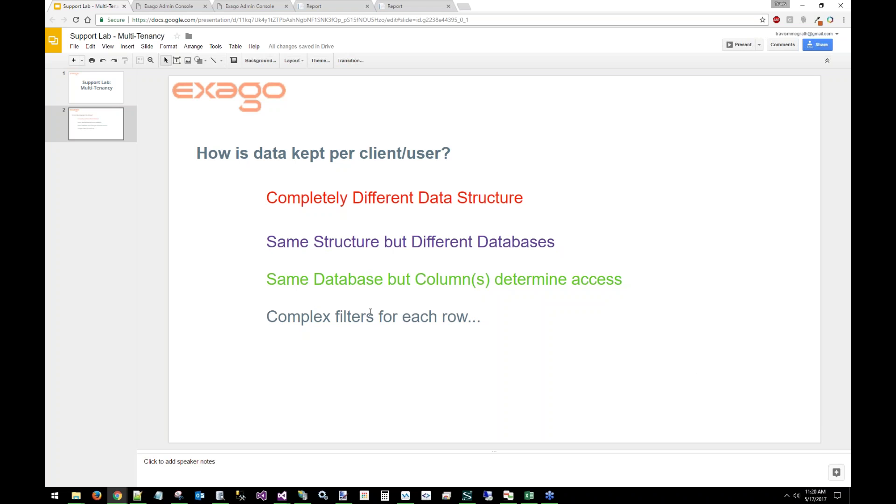
Highlight the 'Same Structure but Different Databases' line on the multi-tenancy slide
click(847, 423)
click(287, 252)
click(566, 242)
click(579, 194)
click(568, 235)
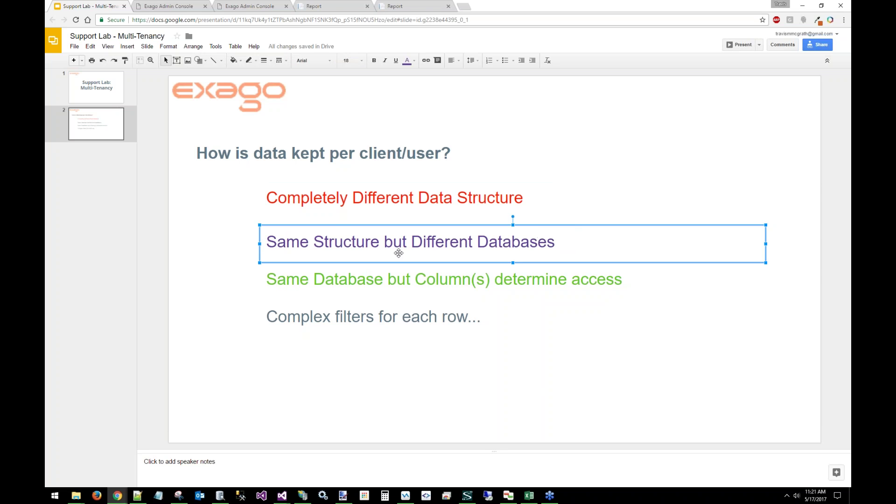
Start a new data source in the Admin Console, review Name and Connection String, then return to the report
click(251, 4)
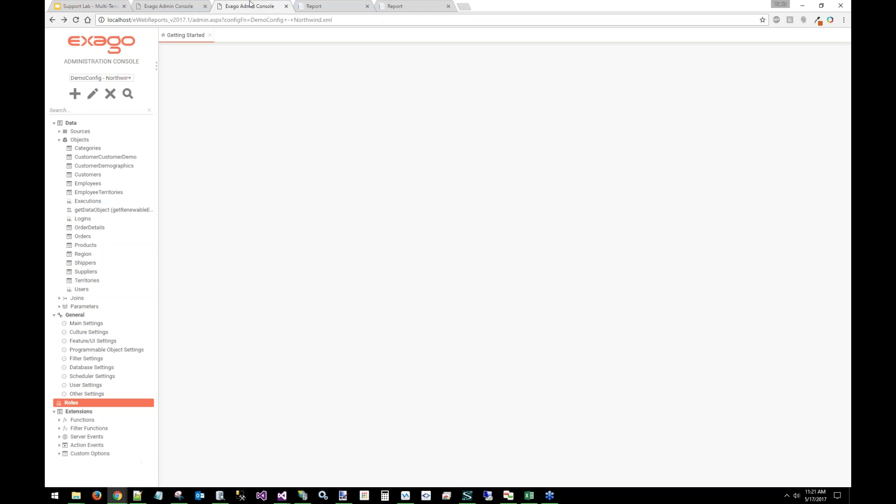
click(82, 131)
click(74, 94)
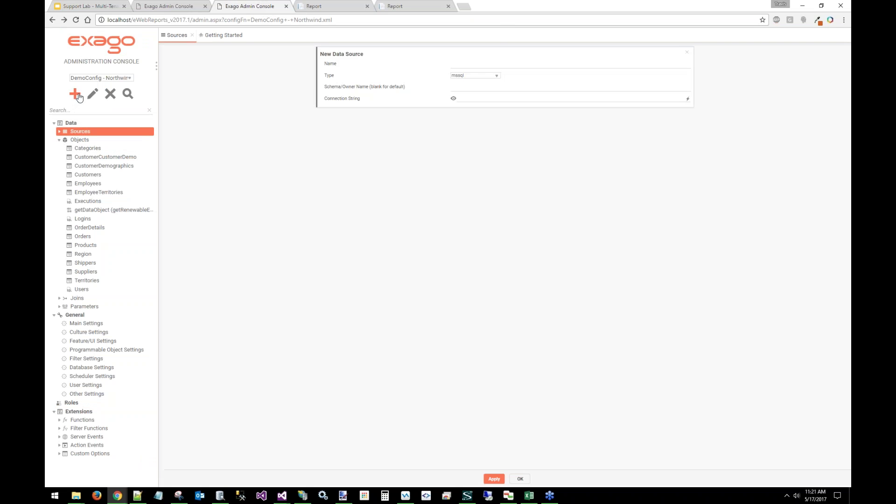
click(521, 64)
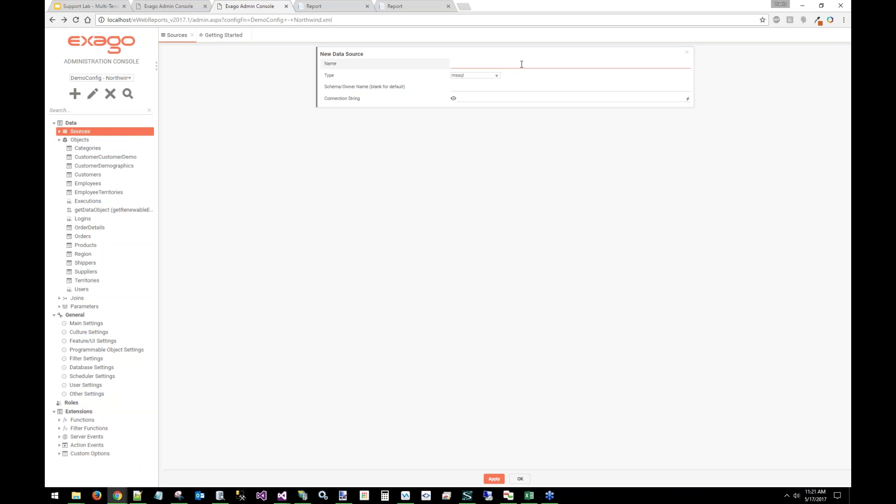
click(492, 99)
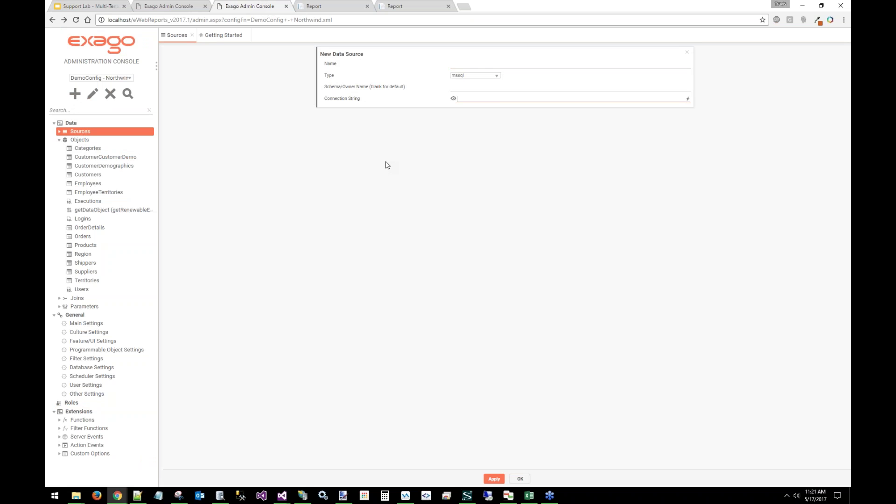
click(329, 6)
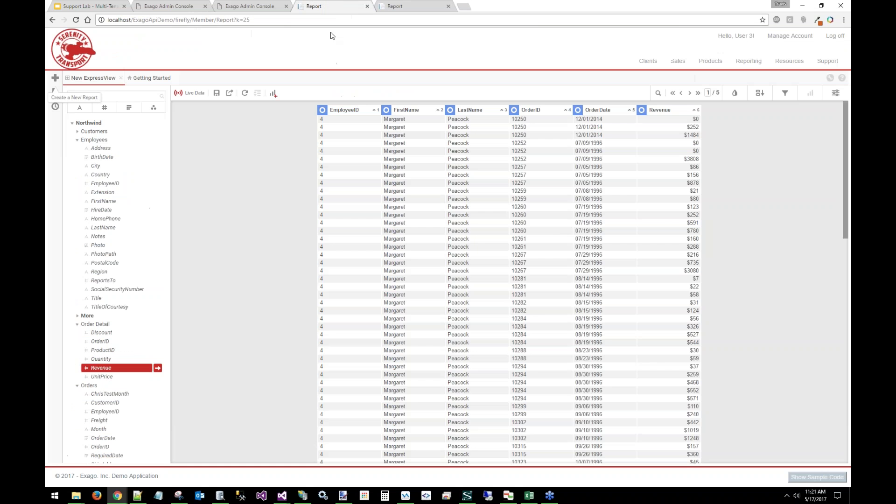
click(803, 481)
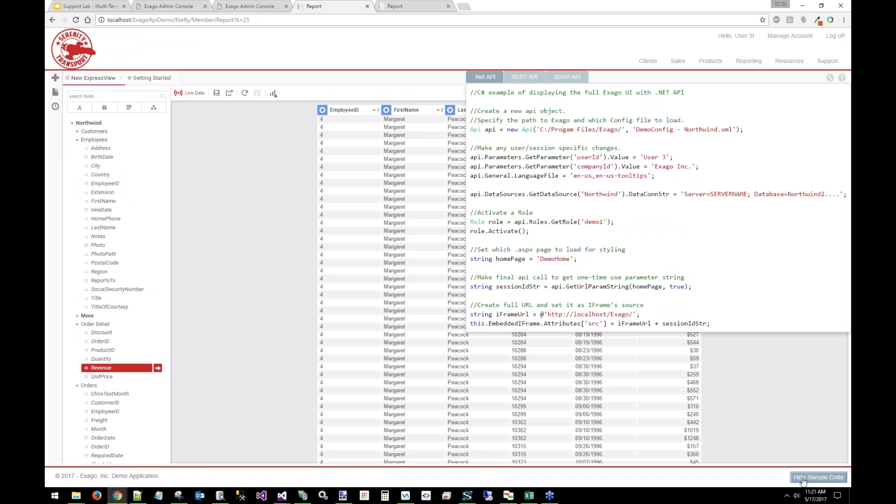
double_click(489, 130)
click(489, 195)
drag(485, 193, 524, 194)
click(582, 193)
drag(532, 193, 623, 192)
click(623, 191)
double_click(606, 190)
click(657, 196)
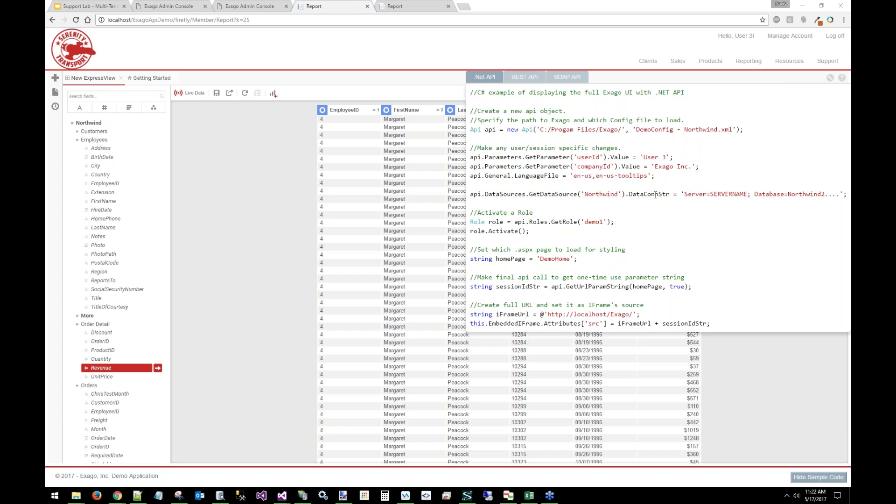
click(807, 477)
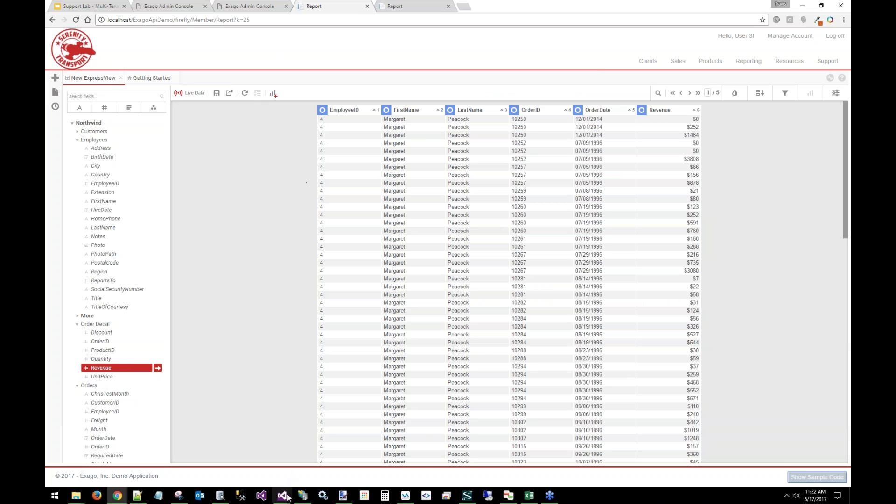
Bring up the ExagoApiDemo project and highlight api.Roles.NewRole() on line 377
mouse_move(282, 496)
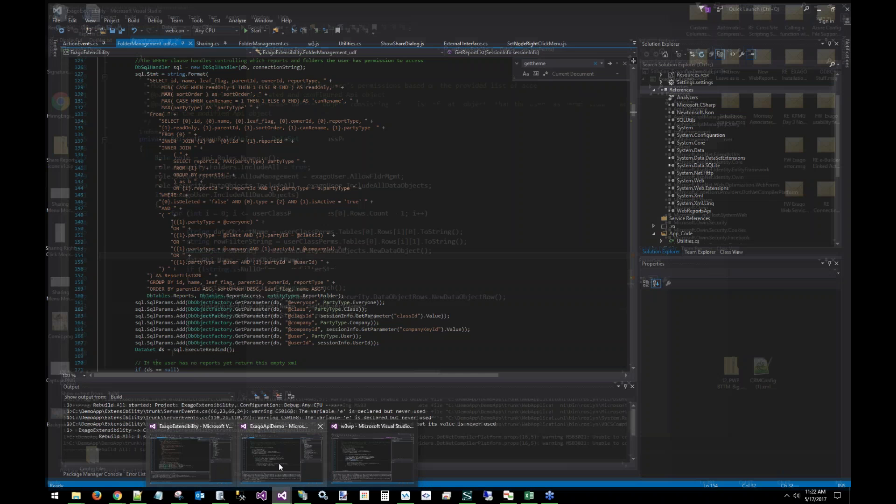
click(279, 463)
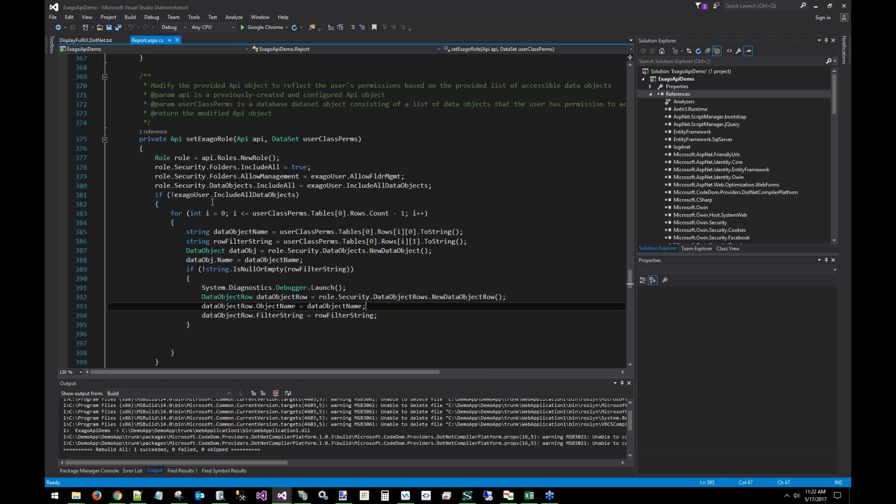
drag(280, 158, 202, 158)
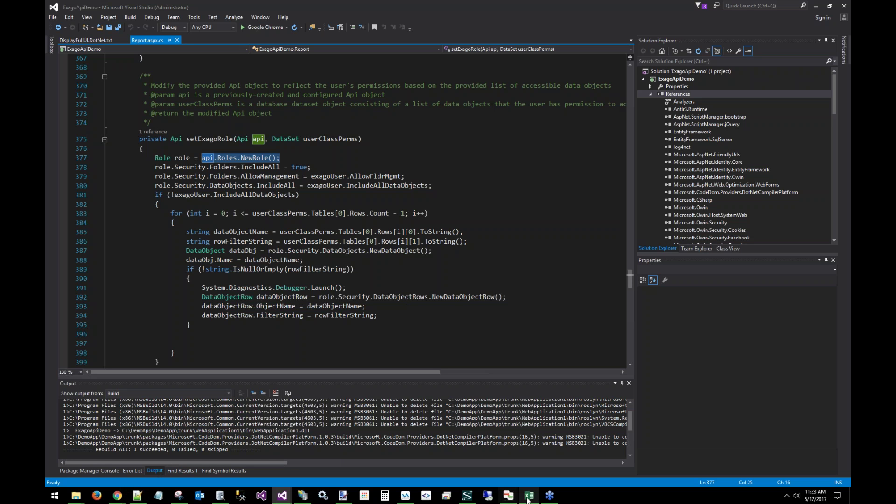
click(546, 498)
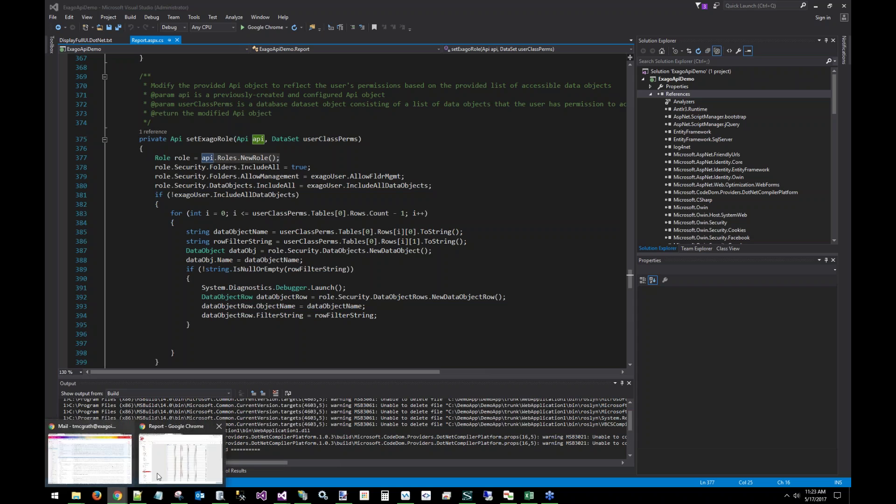
Return to the Multi-Tenancy slide deck in Chrome and deselect the slide's text box
click(173, 459)
click(97, 5)
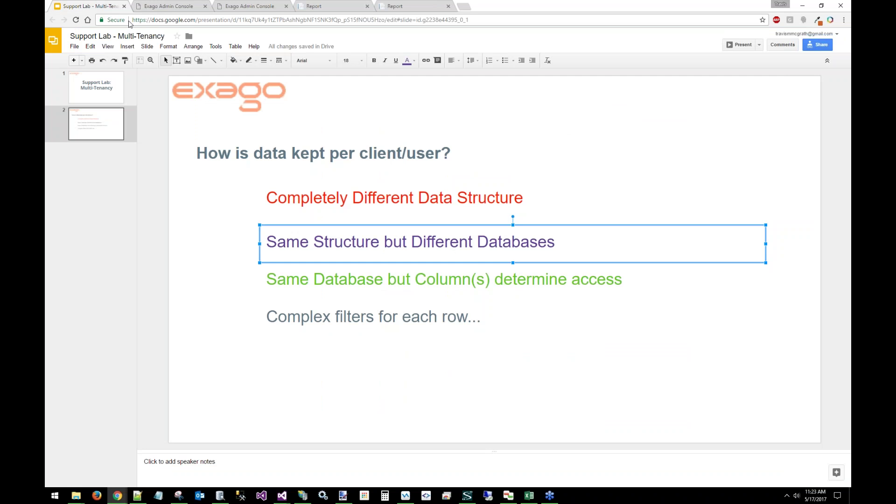
click(334, 380)
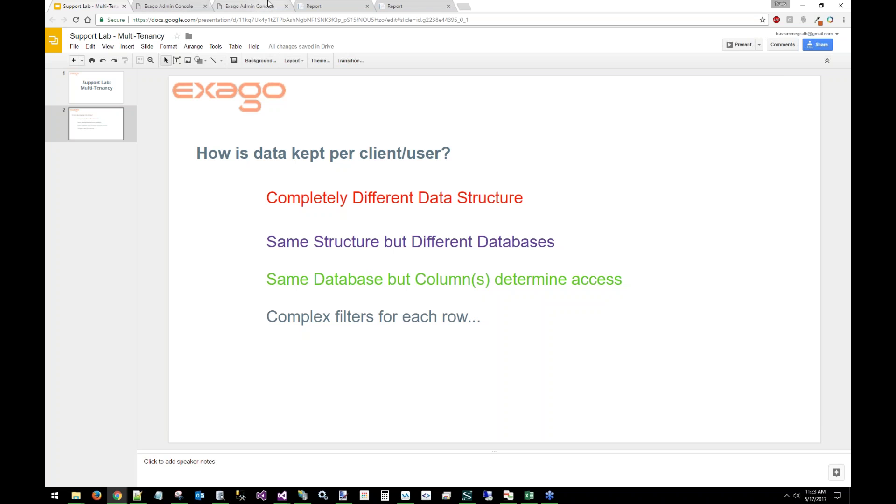
Demonstrate mapping the Employees EmployeeID tenant column to userId, then cancel and return to the slides
click(252, 5)
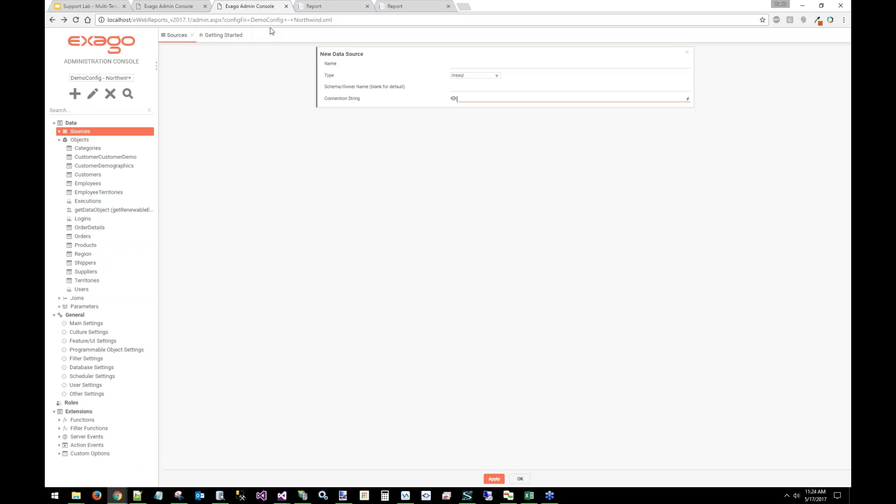
click(88, 185)
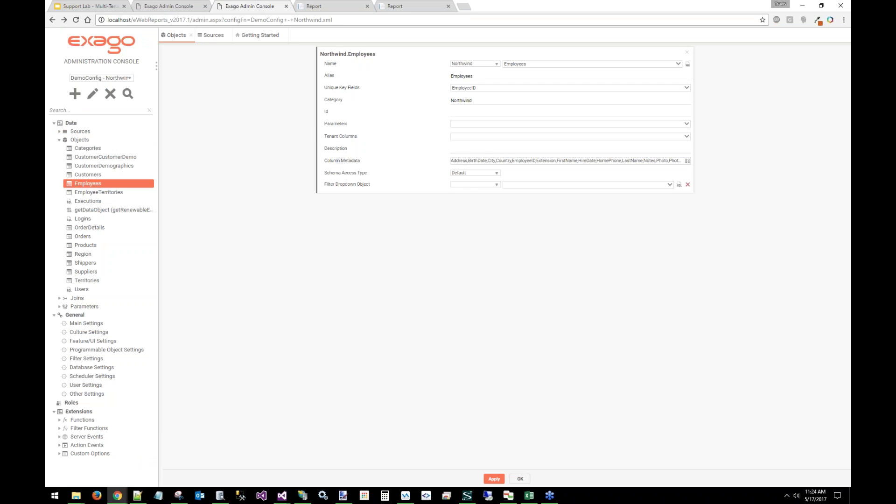
click(506, 137)
click(467, 191)
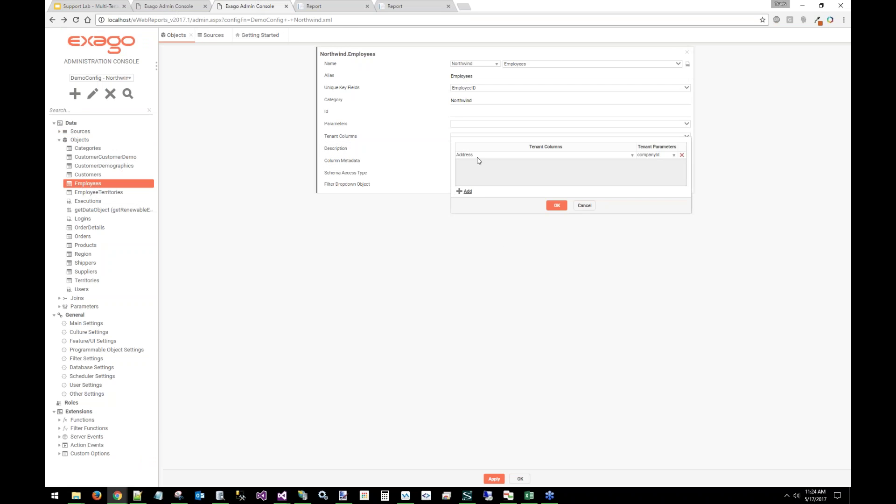
click(478, 155)
click(477, 191)
click(642, 155)
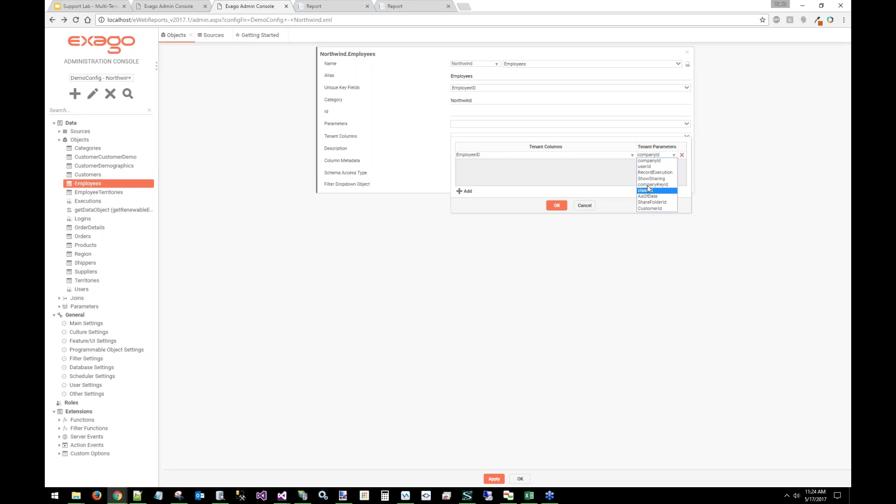
click(647, 166)
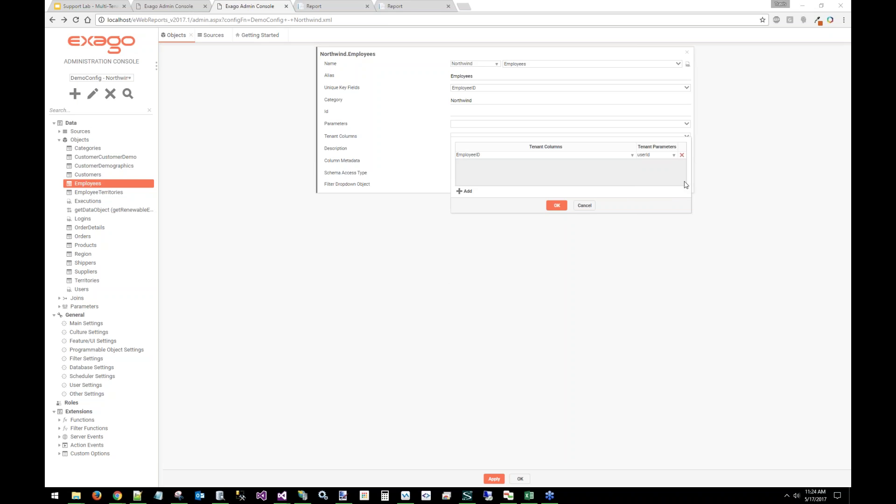
click(589, 205)
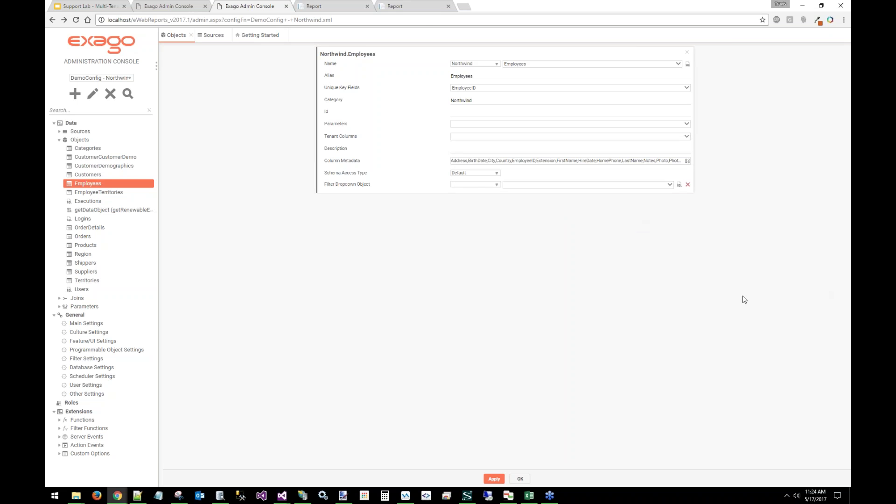
click(65, 6)
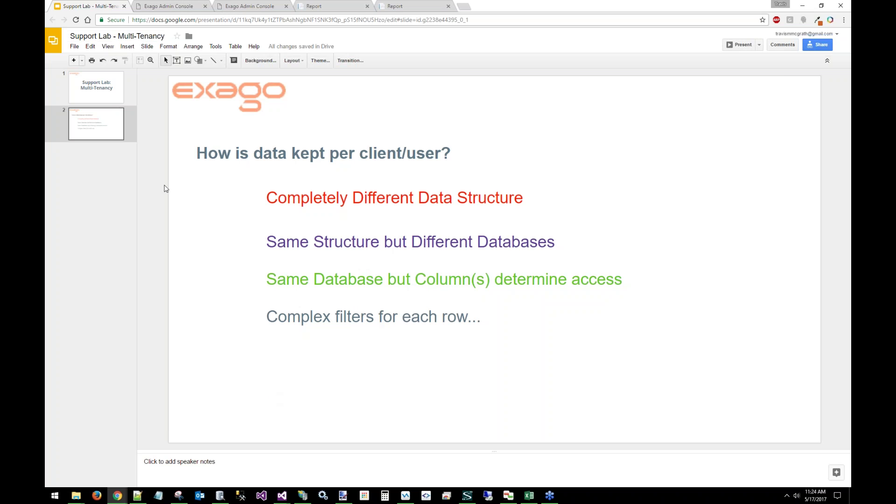
Bring up the w3wp debugging session and trace role.Security.DataObjectRows.NewDataObjectRow() on line 392
mouse_move(282, 495)
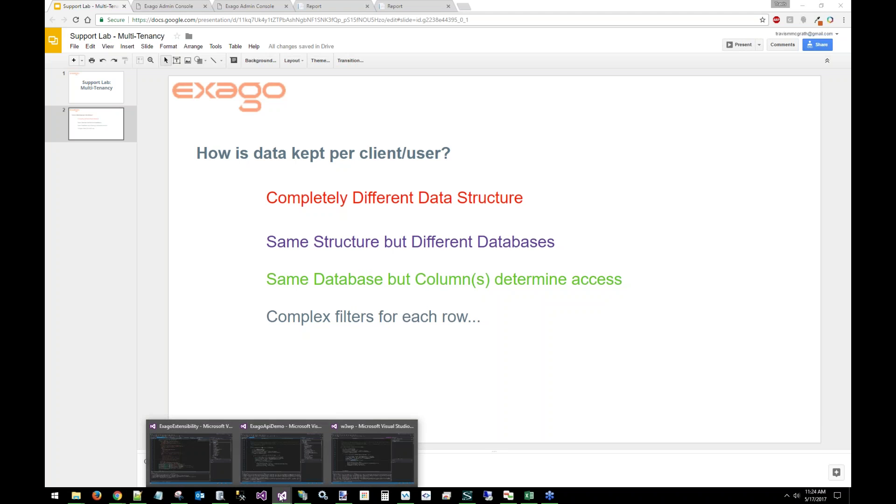
click(368, 456)
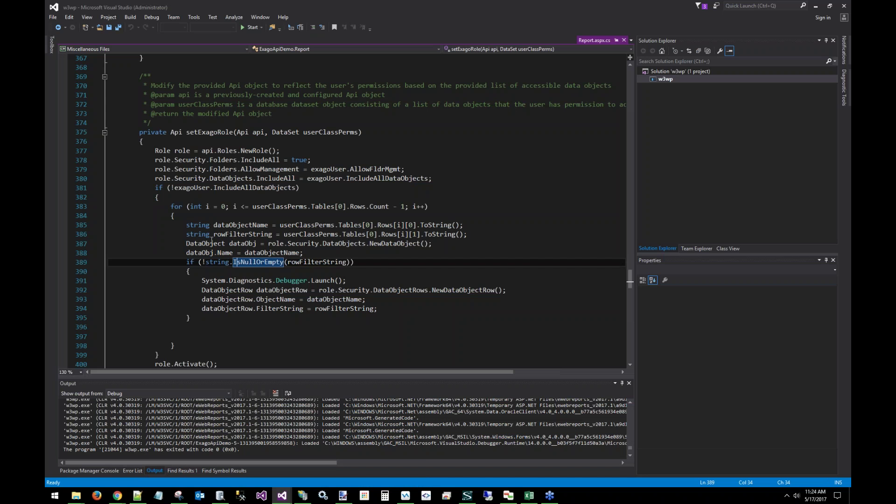
click(334, 291)
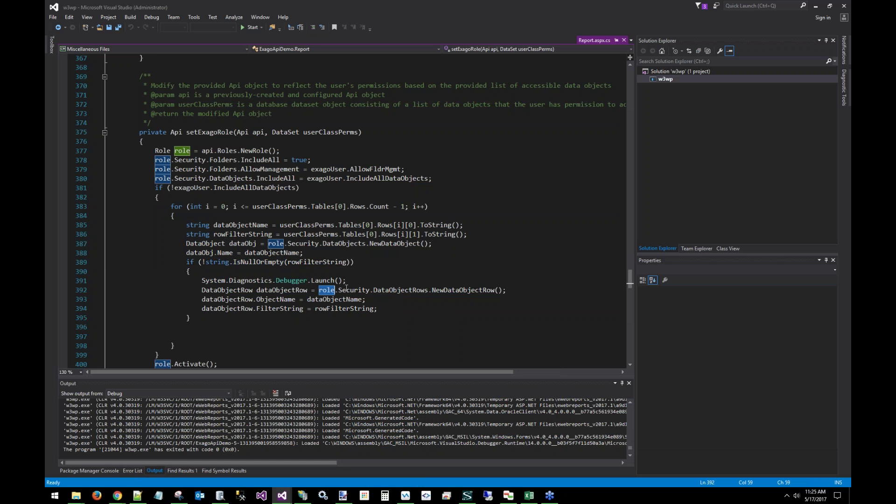
key(ctrl+Right)
key(ctrl+Right)
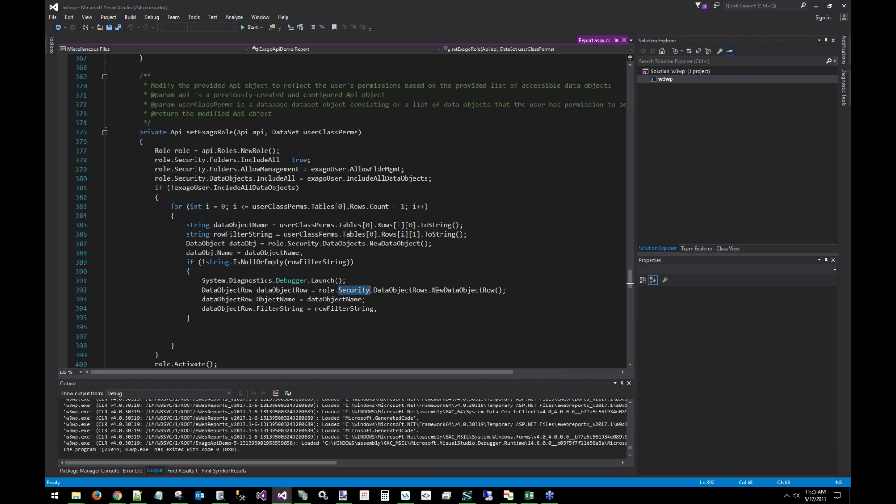
key(ctrl+Right)
key(ctrl+Right)
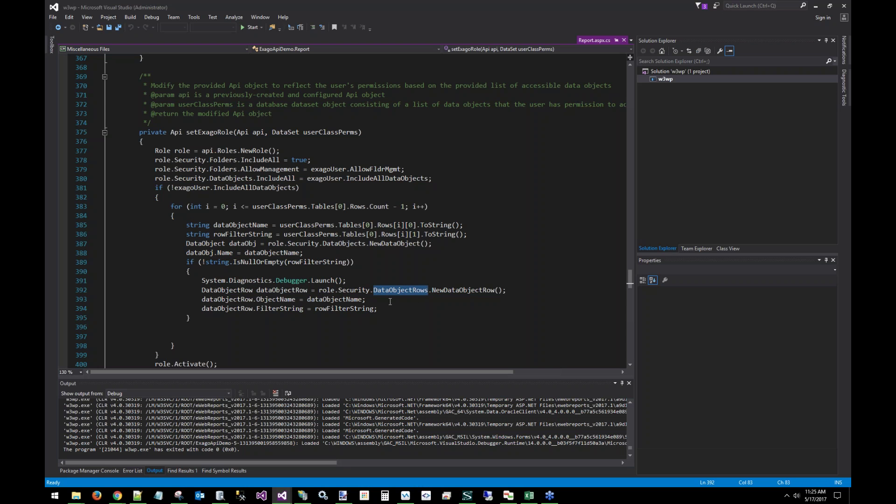
Inspect the ObjectName assignment on line 393 and FilterString set to rowFilterString on line 394
click(365, 301)
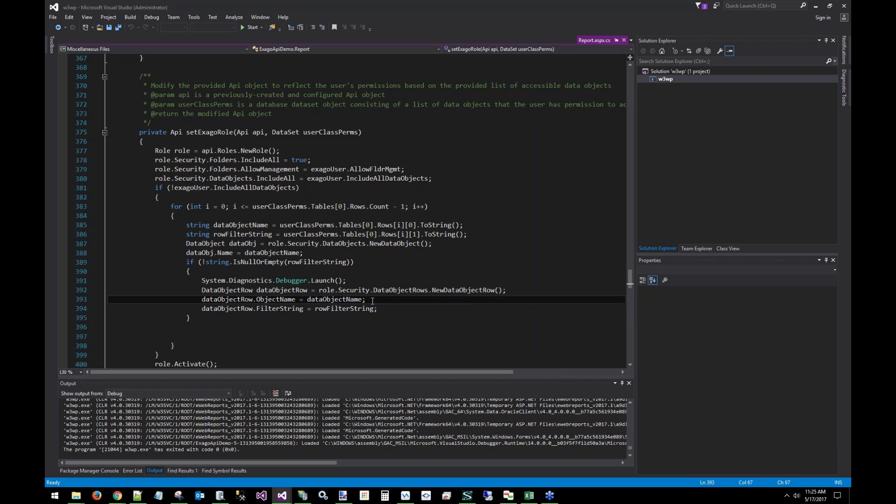
click(328, 308)
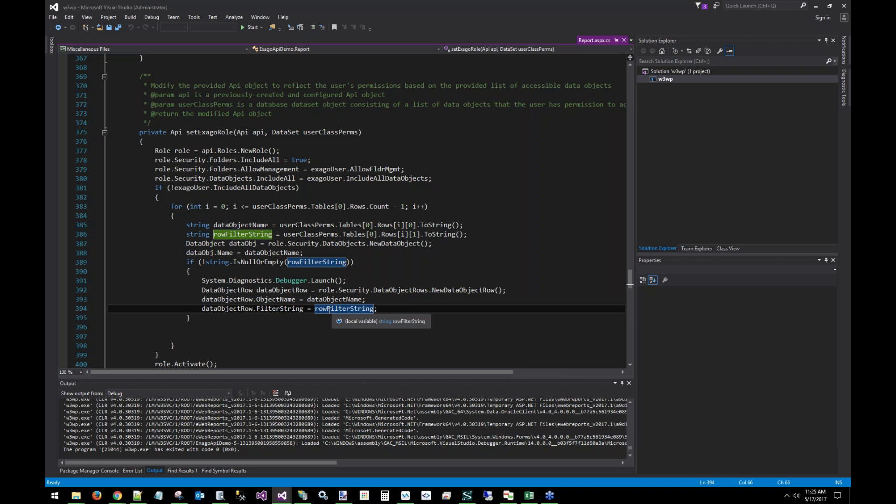
click(395, 302)
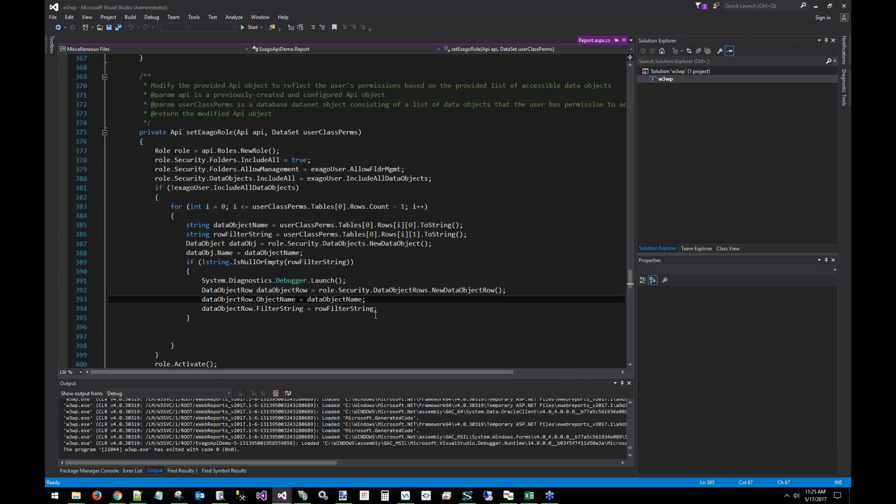